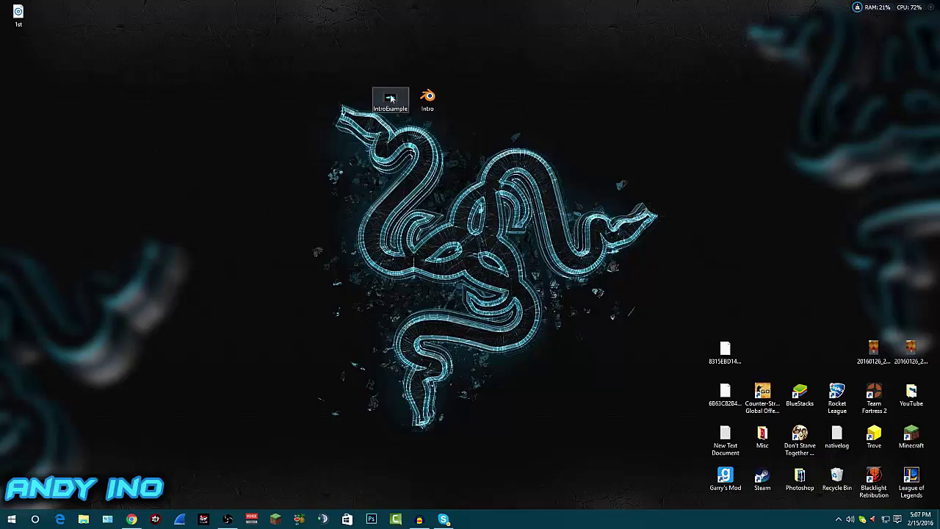
Step: Play the IntroExample video from the desktop and close the player
{"action": "double_click", "coordinate": [390, 100]}
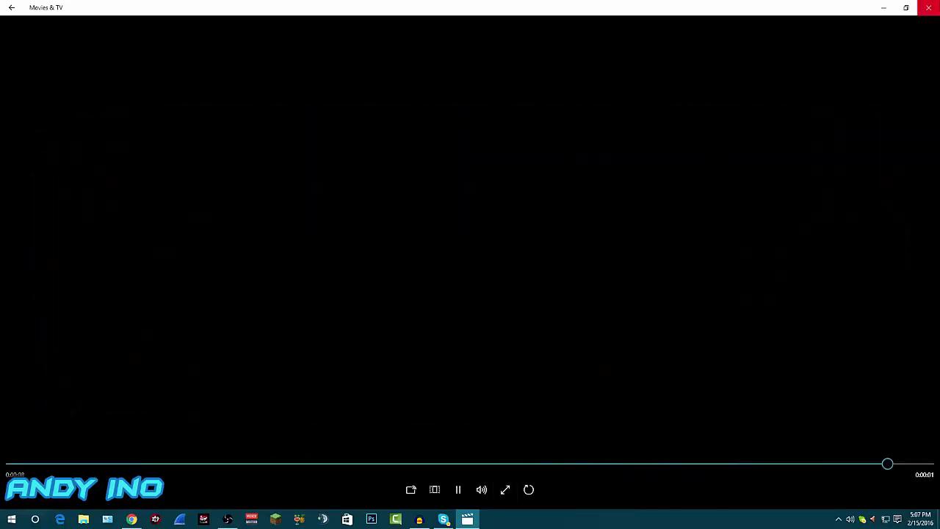
{"action": "left_click", "coordinate": [928, 7]}
Step: Line up the IntroExample and Intro files on the desktop beneath the 1st file
{"action": "left_click_drag", "start_coordinate": [391, 99], "coordinate": [19, 56]}
{"action": "left_click", "coordinate": [242, 88]}
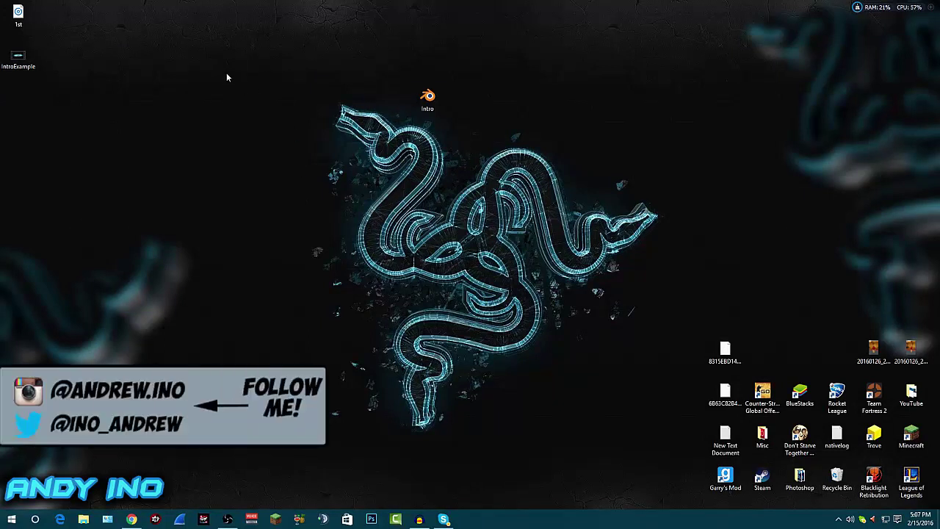
{"action": "left_click_drag", "start_coordinate": [430, 105], "coordinate": [30, 95]}
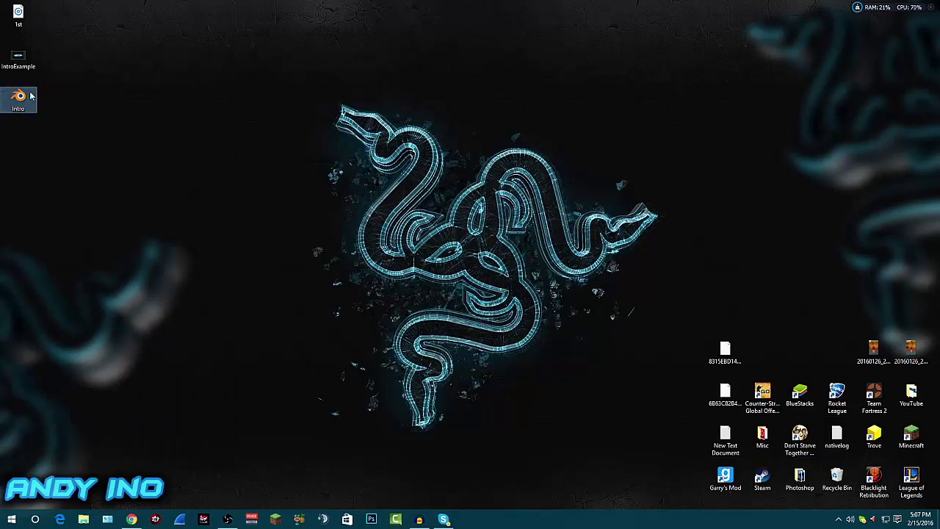
Step: Open the Intro project file from the desktop in Blender
{"action": "double_click", "coordinate": [20, 98]}
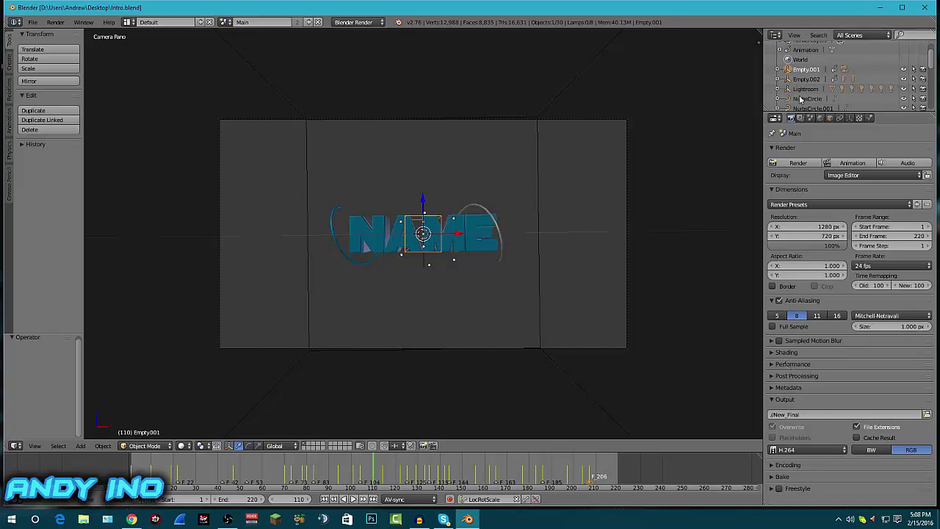
{"action": "scroll", "coordinate": [788, 85], "scroll_direction": "up", "scroll_amount": 2}
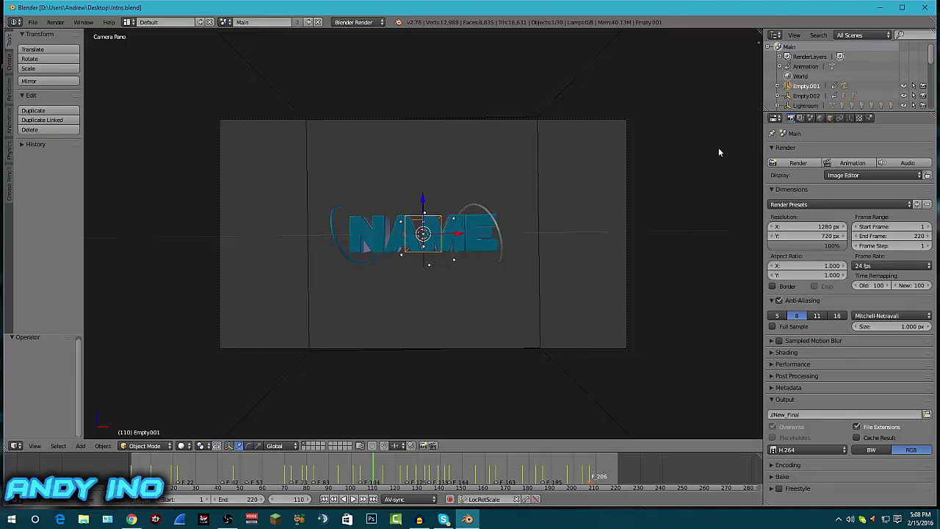
Step: Switch to Chrome, examine the Blender 2.76b download options for Windows, Mac OSX and GNU/Linux, and minimize the browser
{"action": "left_click", "coordinate": [131, 518]}
{"action": "scroll", "coordinate": [334, 261], "scroll_direction": "down", "scroll_amount": 1}
{"action": "scroll", "coordinate": [334, 261], "scroll_direction": "up", "scroll_amount": 1}
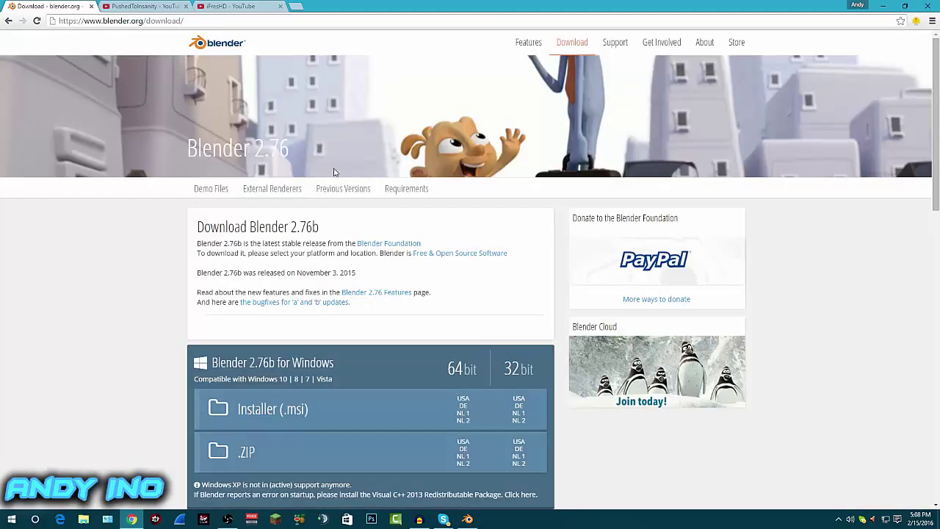
{"action": "scroll", "coordinate": [551, 247], "scroll_direction": "down", "scroll_amount": 3}
{"action": "scroll", "coordinate": [743, 299], "scroll_direction": "up", "scroll_amount": 3}
{"action": "scroll", "coordinate": [361, 218], "scroll_direction": "down", "scroll_amount": 3}
{"action": "scroll", "coordinate": [479, 315], "scroll_direction": "up", "scroll_amount": 3}
{"action": "scroll", "coordinate": [575, 270], "scroll_direction": "down", "scroll_amount": 3}
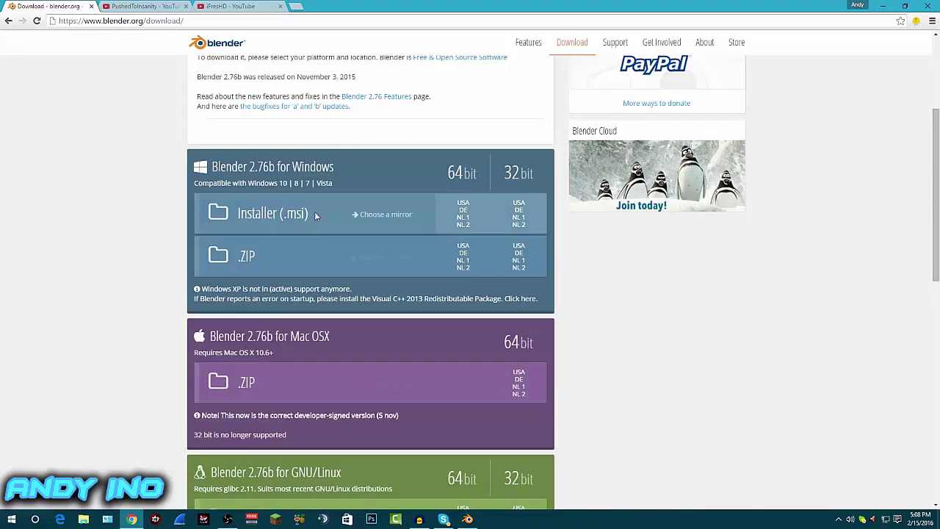
{"action": "scroll", "coordinate": [359, 288], "scroll_direction": "down", "scroll_amount": 3}
{"action": "scroll", "coordinate": [352, 158], "scroll_direction": "up", "scroll_amount": 2}
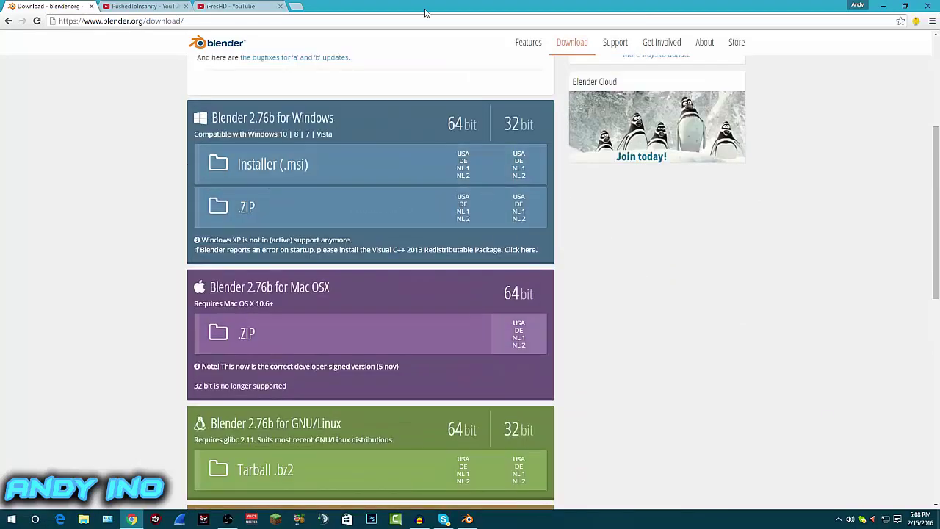
{"action": "left_click", "coordinate": [883, 5]}
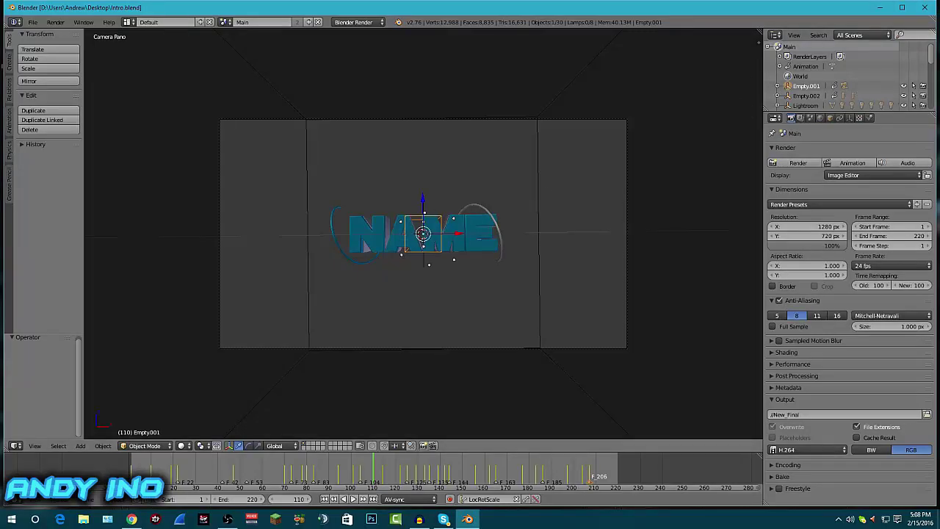
Step: Minimize the Intro project, search Windows for Blender, launch a second instance and dismiss its splash screen
{"action": "left_click", "coordinate": [880, 8]}
{"action": "left_click", "coordinate": [12, 519]}
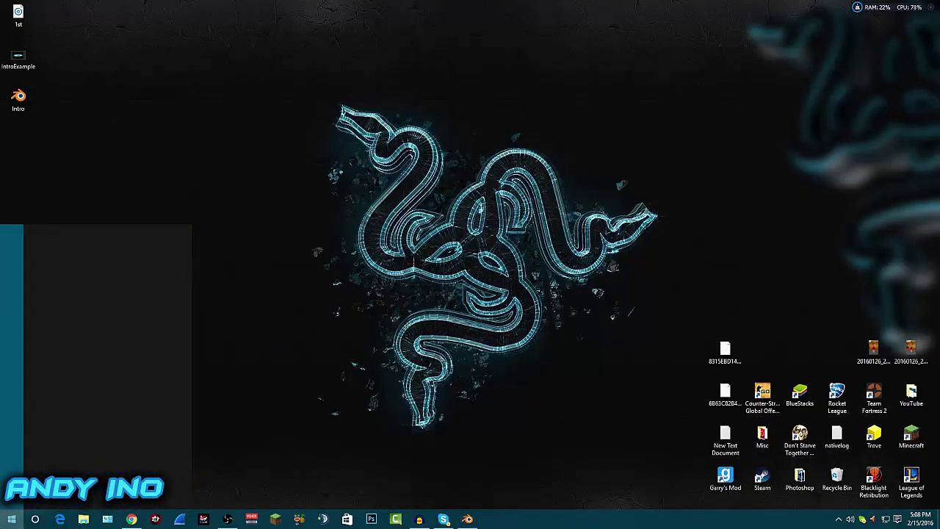
{"action": "type", "text": "leagueblend"}
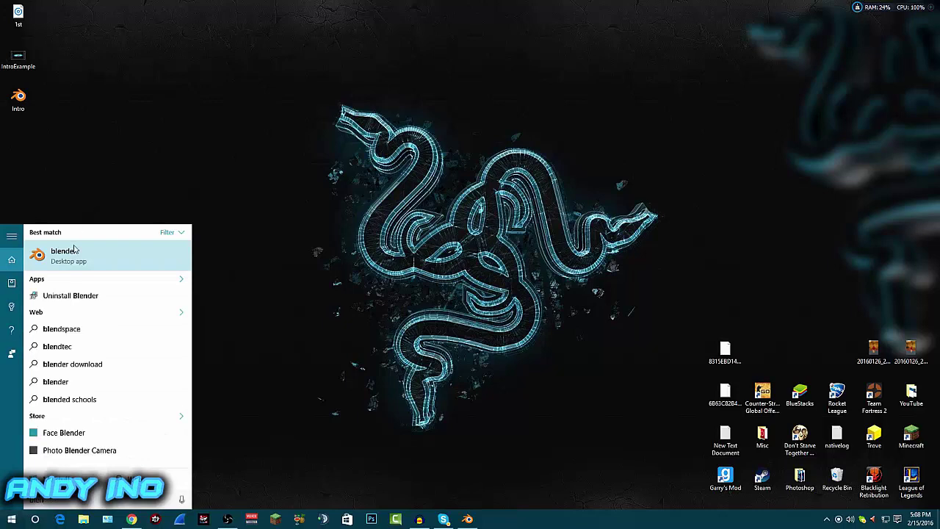
{"action": "left_click", "coordinate": [74, 251]}
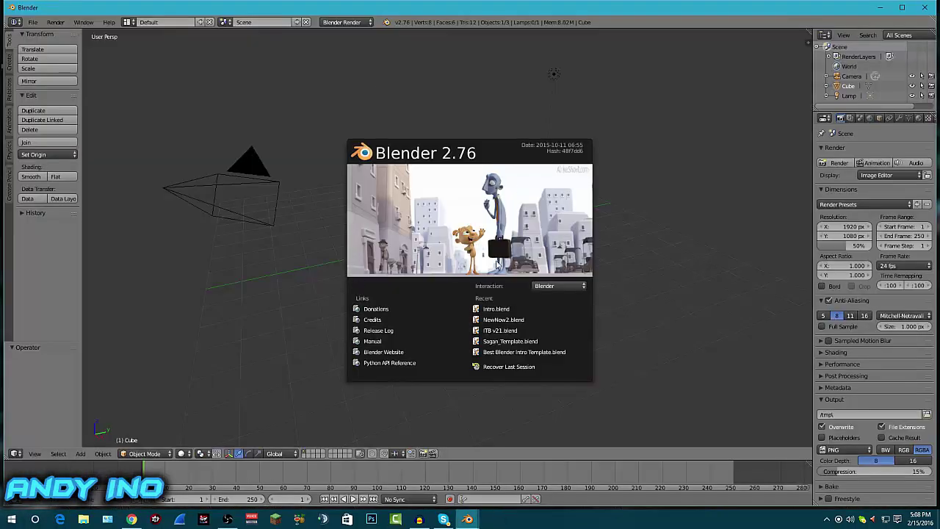
{"action": "left_click", "coordinate": [645, 214]}
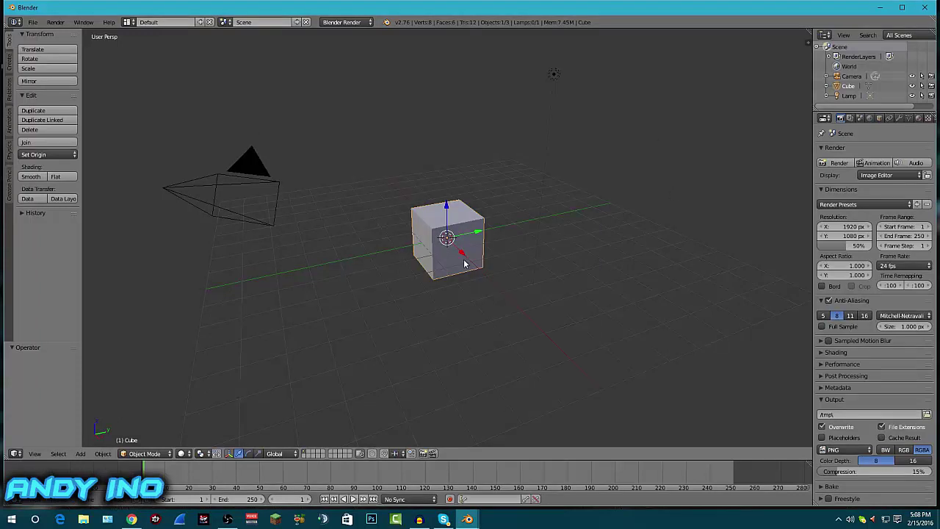
Step: Move the default cube about 2.5, 3.6 and -1.7 units along X, Y and Z, and quit Blender without saving
{"action": "left_click", "coordinate": [357, 351]}
{"action": "left_click", "coordinate": [285, 195]}
{"action": "key", "text": "g"}
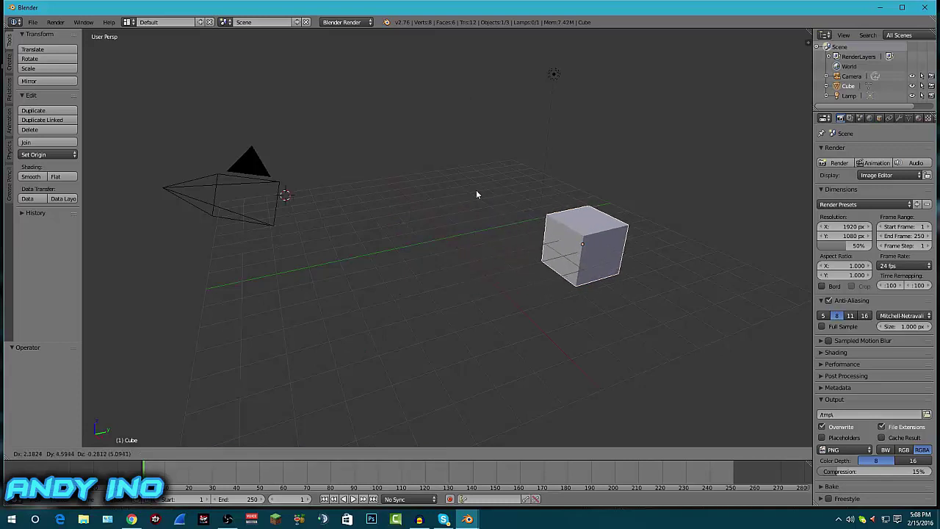
{"action": "left_click", "coordinate": [373, 193]}
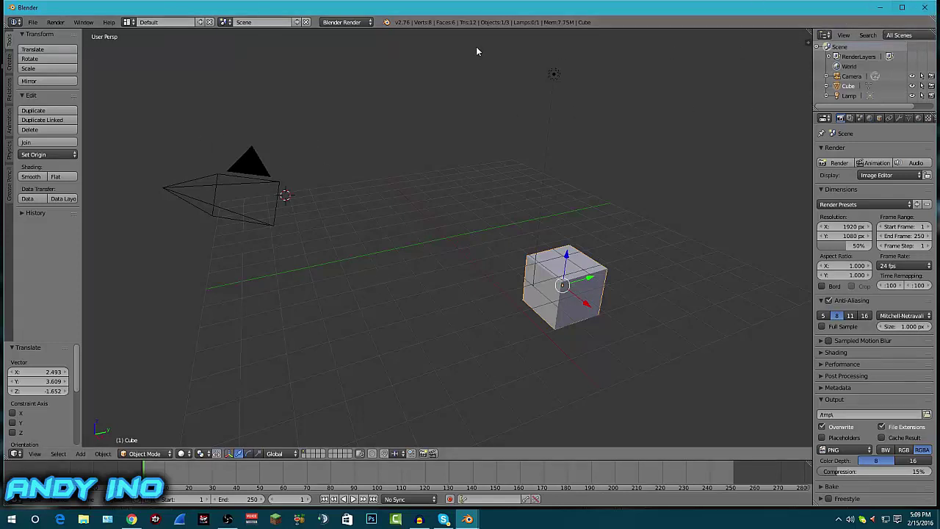
{"action": "left_click", "coordinate": [925, 8]}
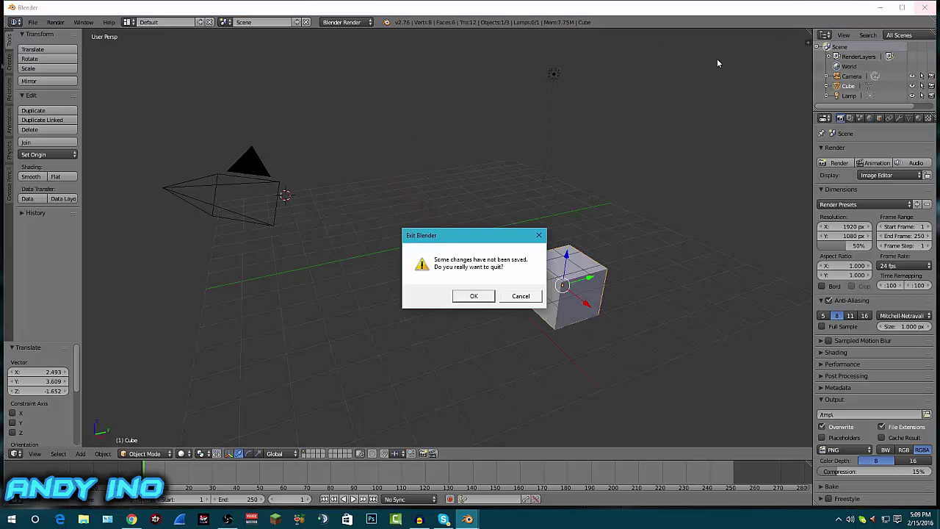
{"action": "left_click", "coordinate": [474, 297]}
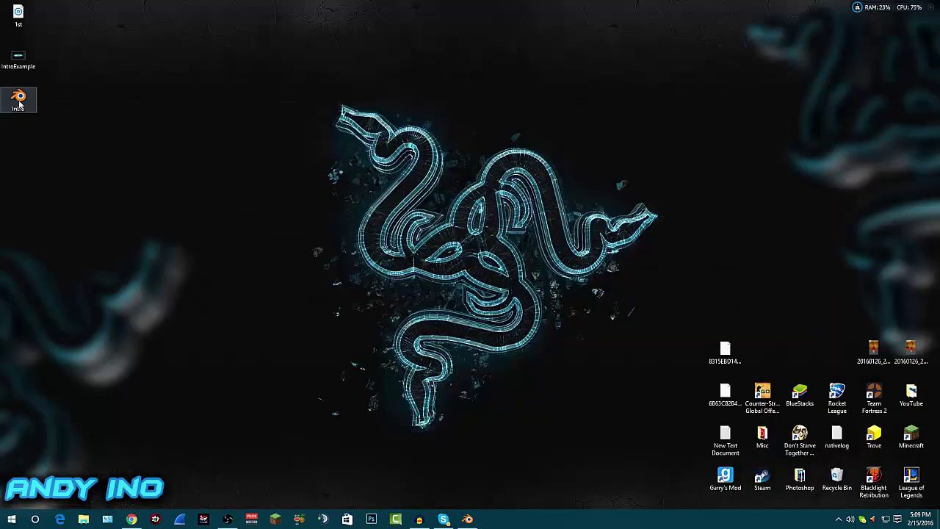
Step: Switch to Chrome and look at the PushedToInsanity and iFresHD YouTube channels for intro templates
{"action": "left_click", "coordinate": [132, 519]}
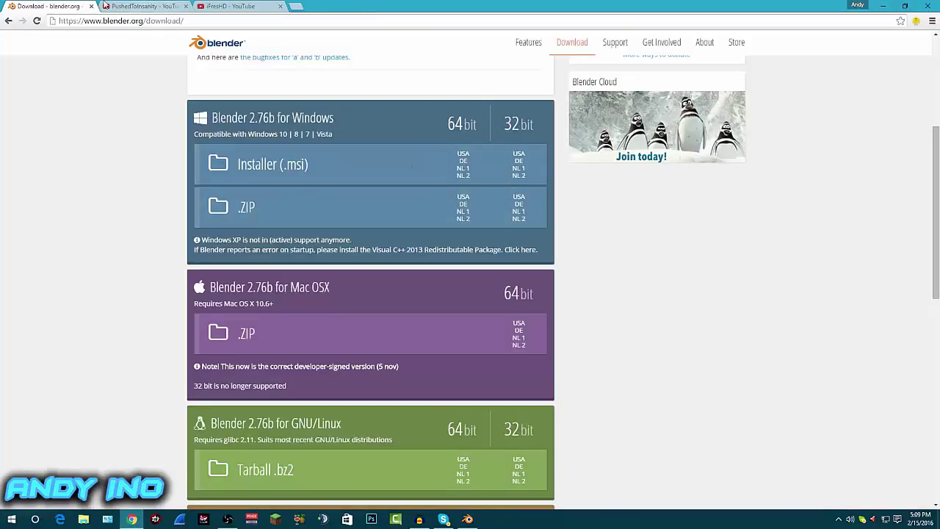
{"action": "left_click", "coordinate": [153, 5]}
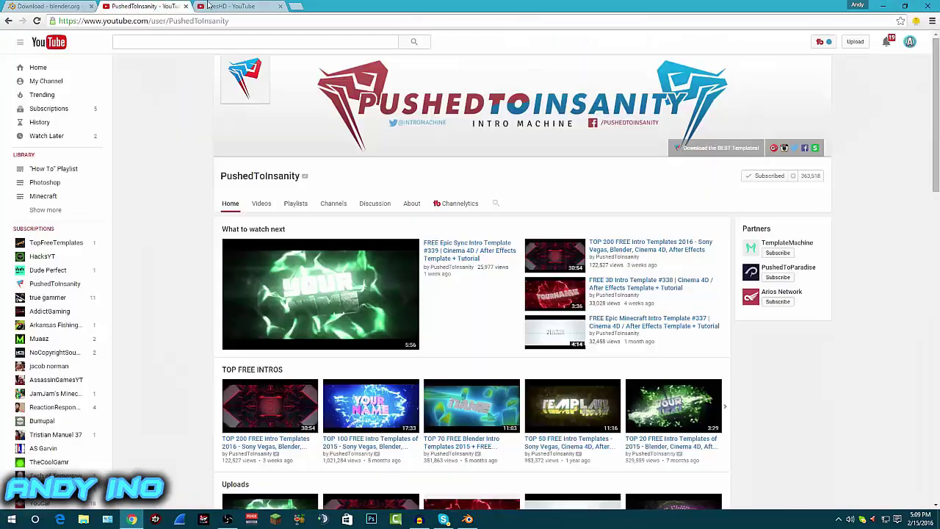
{"action": "key", "text": "ctrl+Tab"}
{"action": "key", "text": "ctrl+shift+Tab"}
{"action": "key", "text": "ctrl+Tab"}
{"action": "left_click", "coordinate": [154, 6]}
{"action": "left_click", "coordinate": [217, 6]}
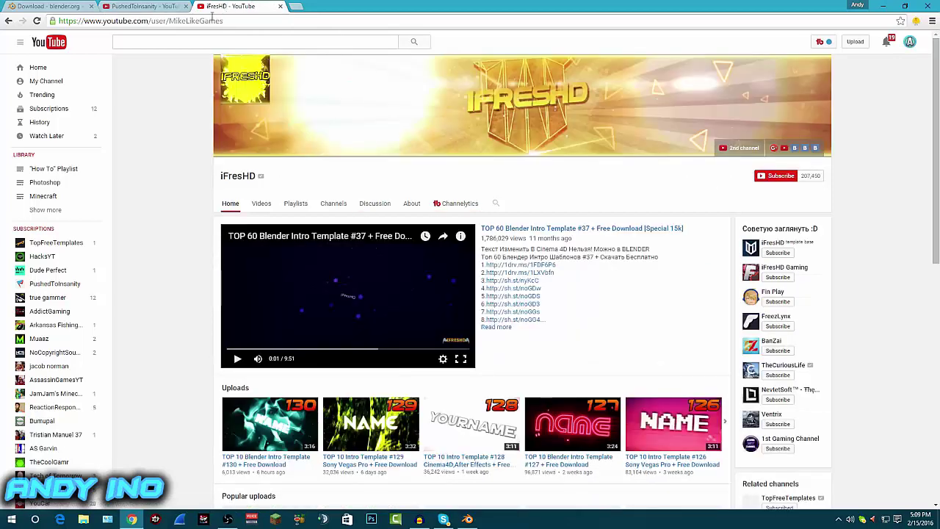
Step: Examine PushedToInsanity's channel home page and its list of uploaded intro template videos
{"action": "left_click", "coordinate": [147, 6]}
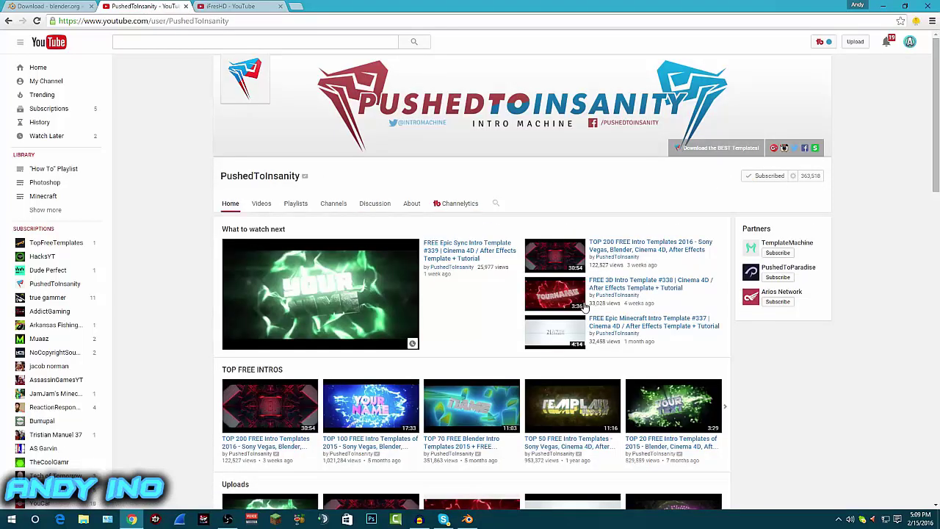
{"action": "scroll", "coordinate": [717, 261], "scroll_direction": "down", "scroll_amount": 2}
{"action": "scroll", "coordinate": [727, 250], "scroll_direction": "up", "scroll_amount": 2}
{"action": "scroll", "coordinate": [807, 183], "scroll_direction": "down", "scroll_amount": 1}
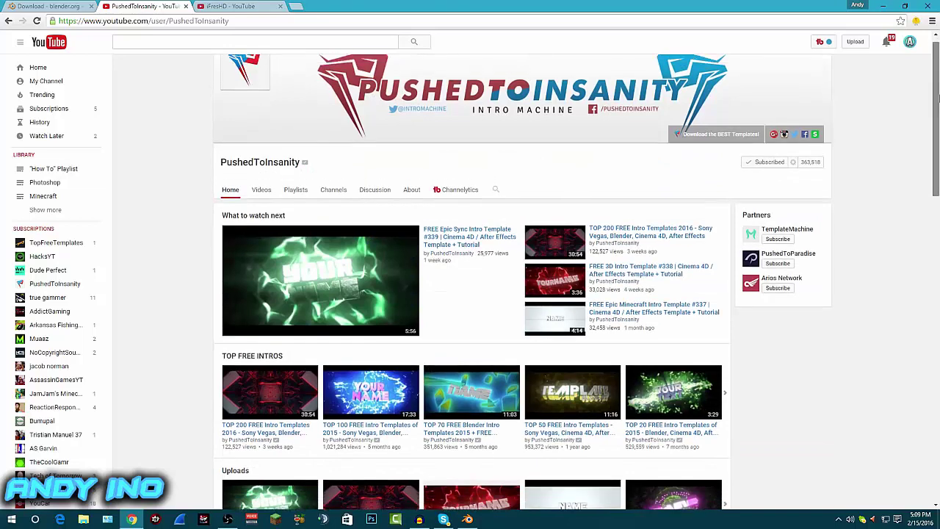
{"action": "scroll", "coordinate": [834, 153], "scroll_direction": "up", "scroll_amount": 1}
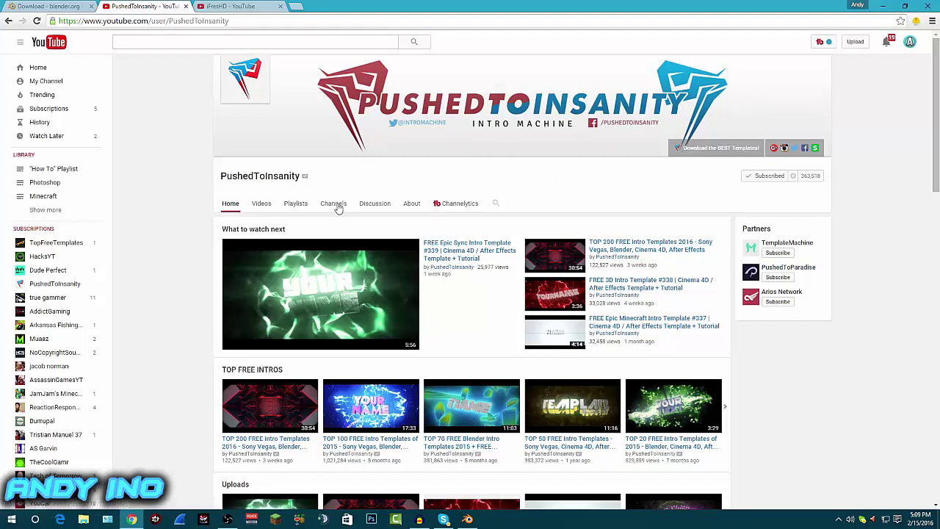
{"action": "left_click", "coordinate": [261, 204]}
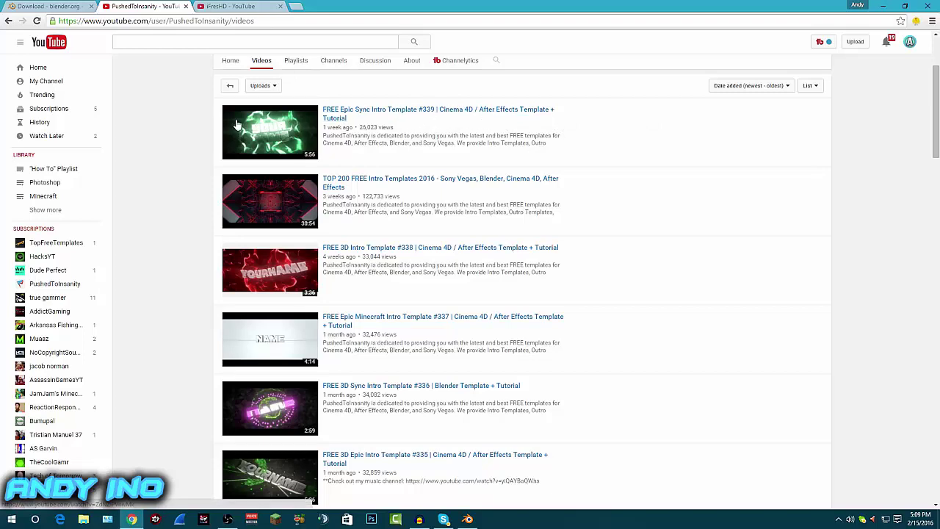
{"action": "scroll", "coordinate": [396, 338], "scroll_direction": "down", "scroll_amount": 2}
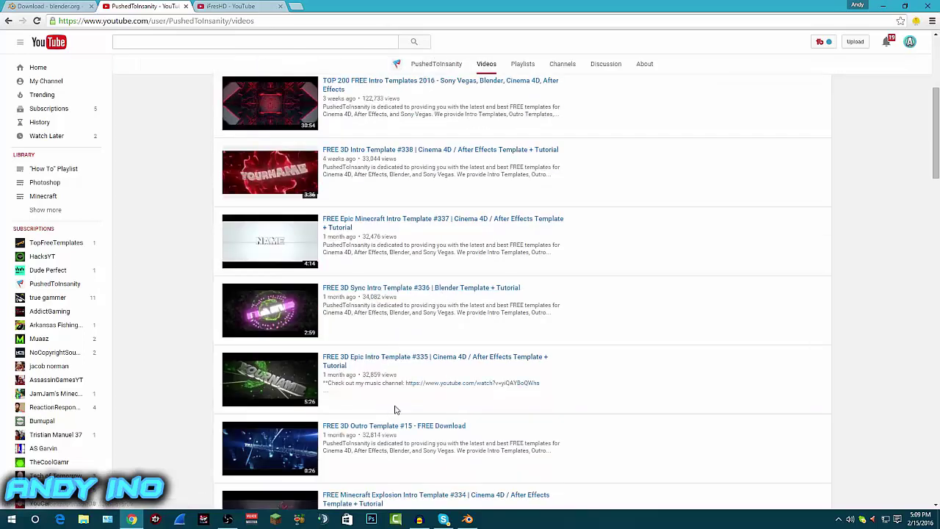
{"action": "scroll", "coordinate": [413, 345], "scroll_direction": "up", "scroll_amount": 5}
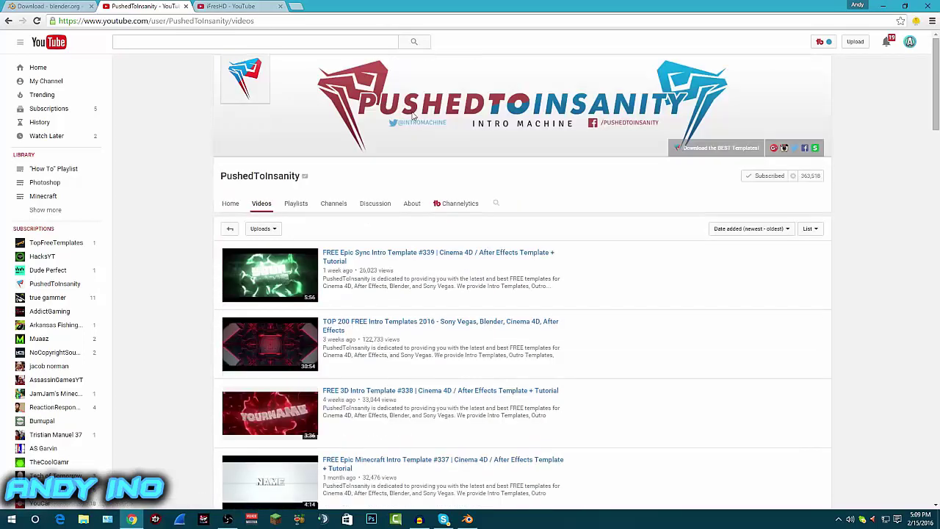
Step: Open the video "FREE Epic Sync Intro Template #339" and pause its playback
{"action": "left_click", "coordinate": [380, 256]}
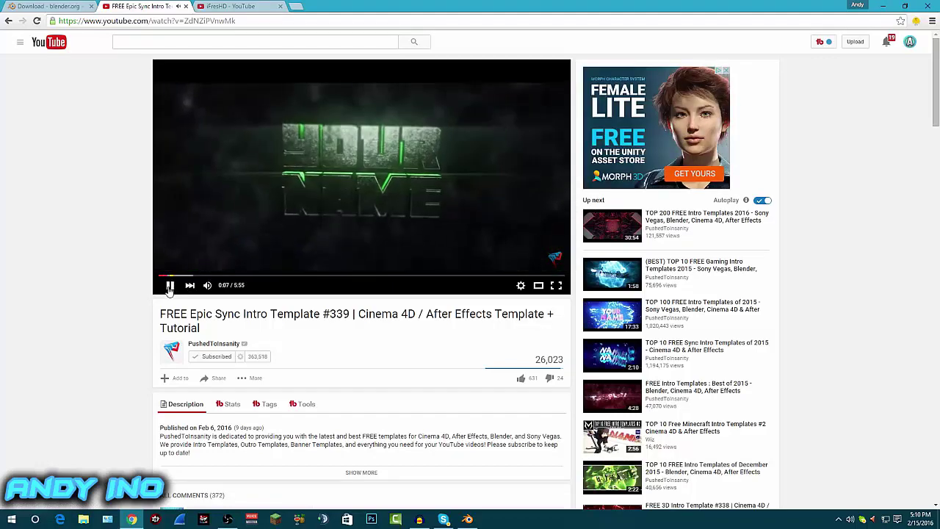
{"action": "left_click", "coordinate": [169, 287]}
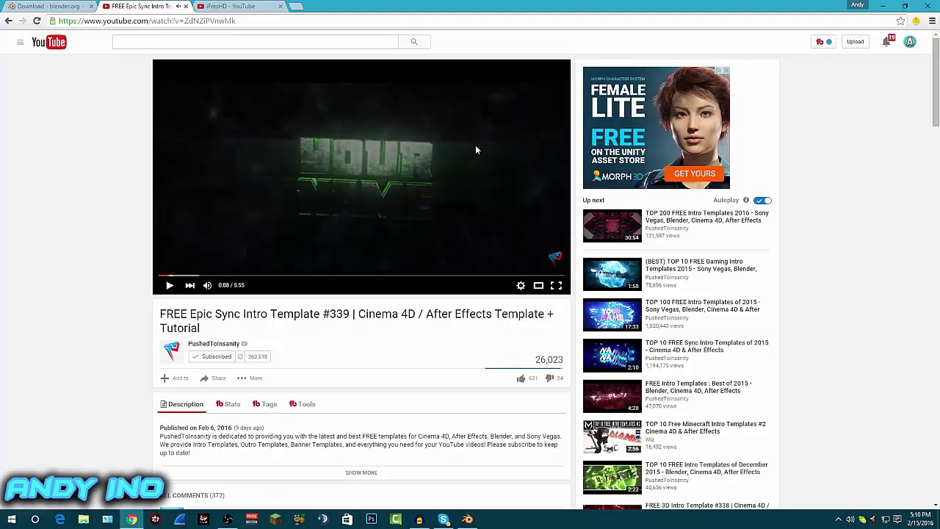
Step: Expand the video's full description and open the template's download page from its DOWNLOAD link
{"action": "scroll", "coordinate": [363, 179], "scroll_direction": "down", "scroll_amount": 1}
{"action": "scroll", "coordinate": [381, 169], "scroll_direction": "up", "scroll_amount": 1}
{"action": "scroll", "coordinate": [400, 254], "scroll_direction": "down", "scroll_amount": 2}
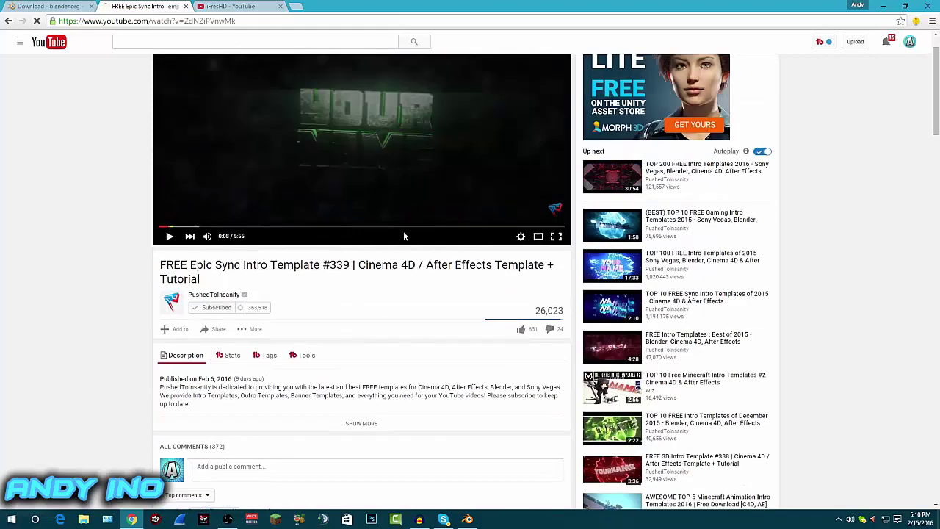
{"action": "left_click", "coordinate": [363, 326]}
{"action": "scroll", "coordinate": [273, 335], "scroll_direction": "down", "scroll_amount": 2}
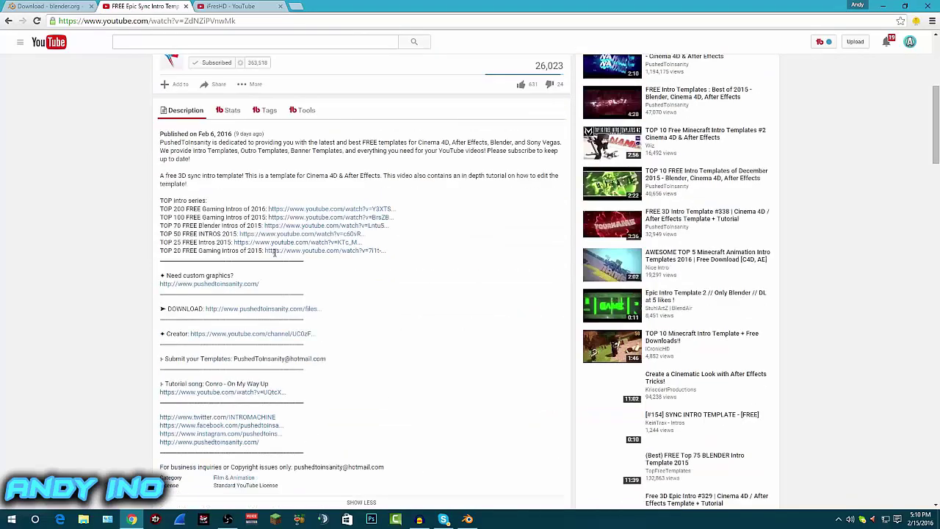
{"action": "scroll", "coordinate": [360, 264], "scroll_direction": "down", "scroll_amount": 4}
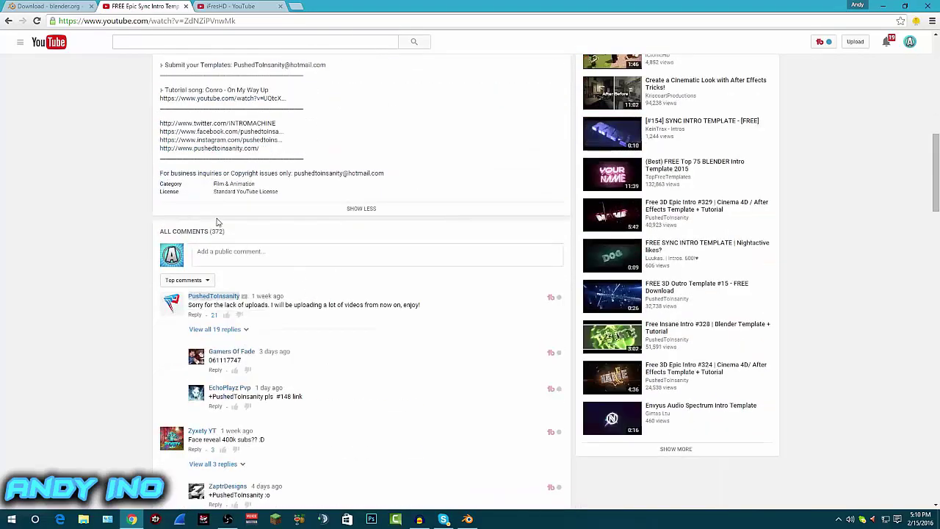
{"action": "scroll", "coordinate": [279, 221], "scroll_direction": "up", "scroll_amount": 4}
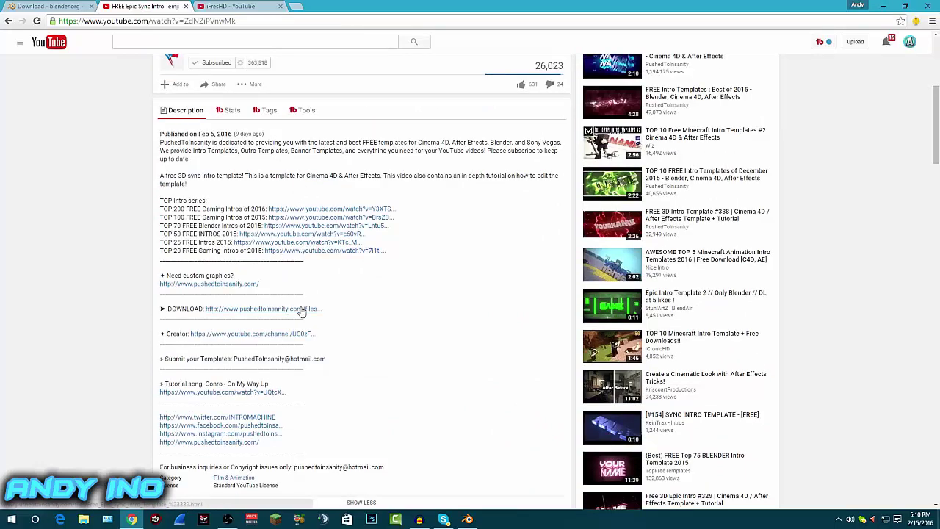
{"action": "scroll", "coordinate": [323, 317], "scroll_direction": "up", "scroll_amount": 1}
{"action": "scroll", "coordinate": [308, 335], "scroll_direction": "down", "scroll_amount": 2}
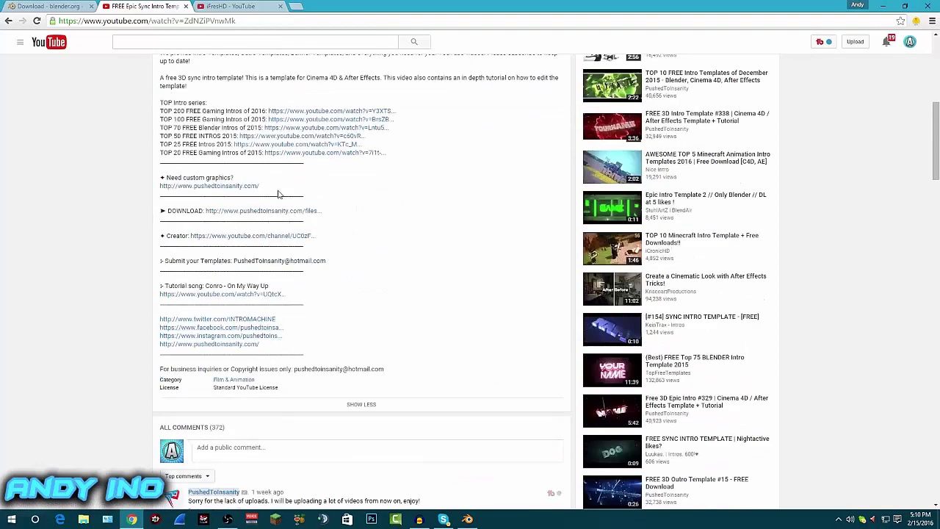
{"action": "left_click", "coordinate": [267, 211]}
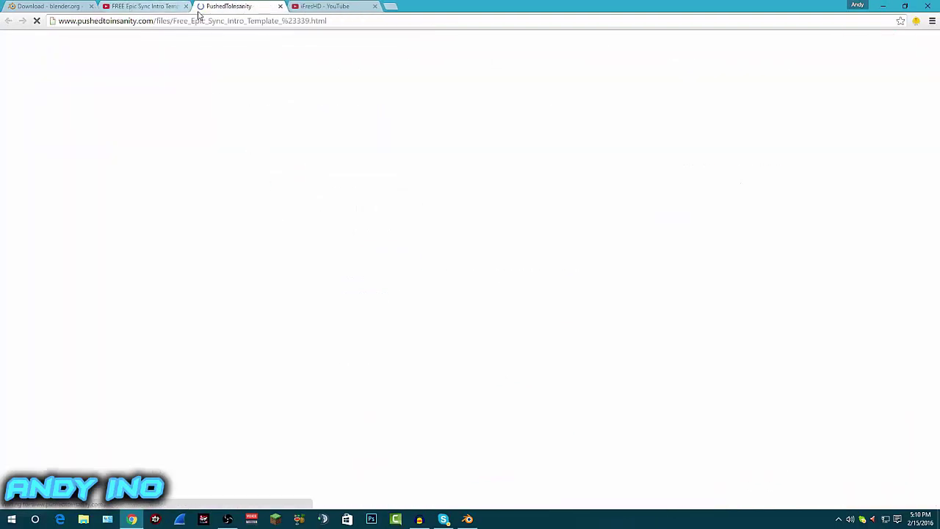
{"action": "scroll", "coordinate": [441, 221], "scroll_direction": "down", "scroll_amount": 2}
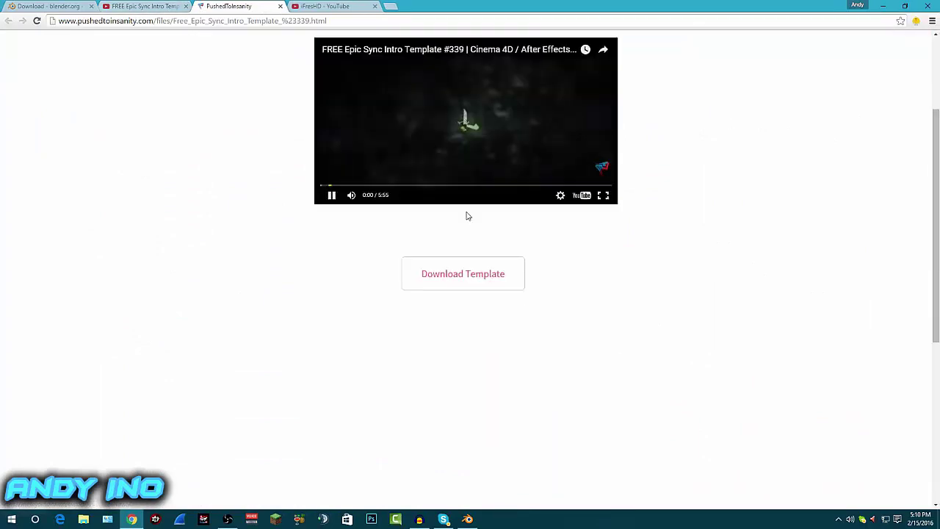
Step: Look over the template's download page, pause its embedded preview video and close the page
{"action": "scroll", "coordinate": [470, 233], "scroll_direction": "up", "scroll_amount": 1}
{"action": "left_click", "coordinate": [470, 233]}
{"action": "scroll", "coordinate": [472, 232], "scroll_direction": "down", "scroll_amount": 3}
{"action": "scroll", "coordinate": [481, 139], "scroll_direction": "up", "scroll_amount": 2}
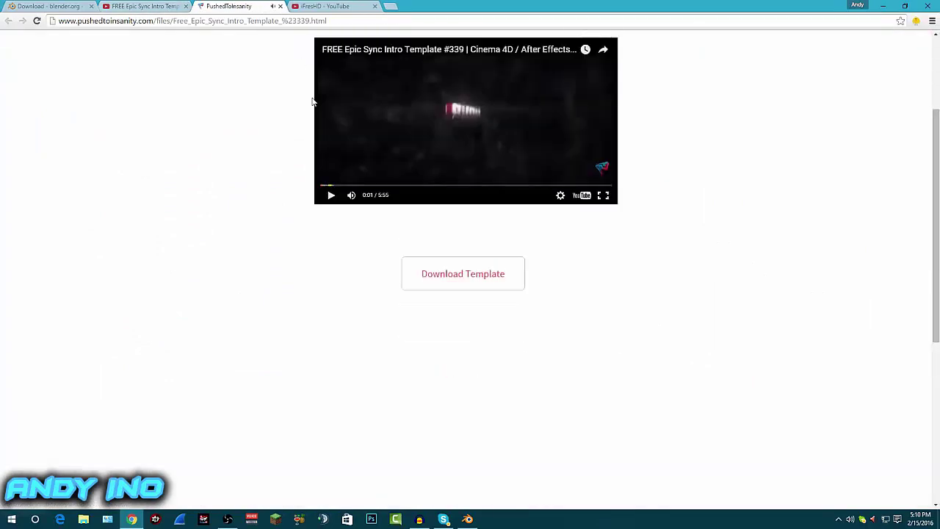
{"action": "left_click", "coordinate": [281, 7]}
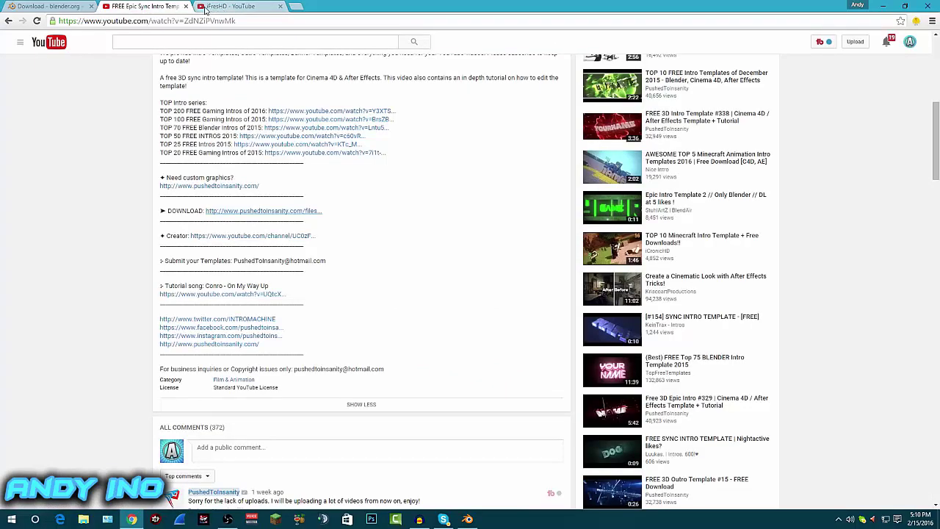
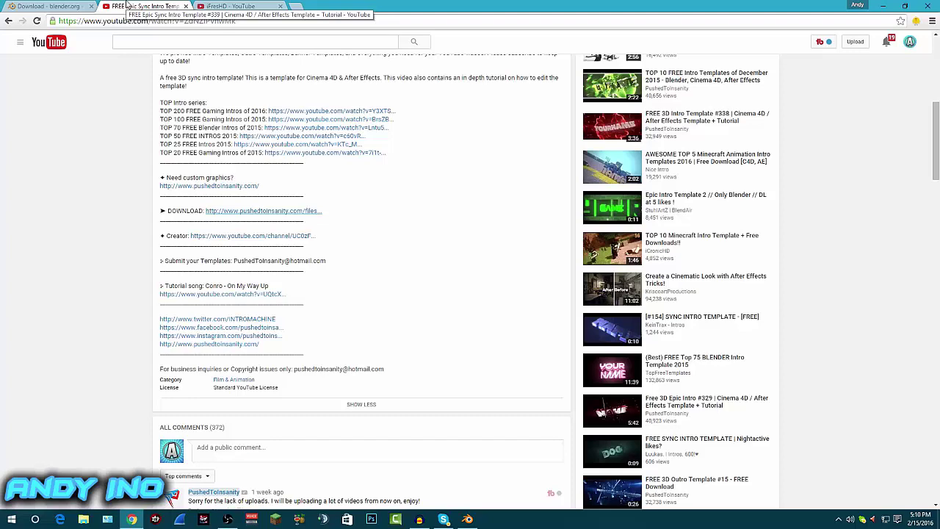
Step: Look over the "FREE Epic Sync Intro Template #339" video page and close it
{"action": "scroll", "coordinate": [614, 164], "scroll_direction": "up", "scroll_amount": 1}
{"action": "scroll", "coordinate": [614, 164], "scroll_direction": "up", "scroll_amount": 2}
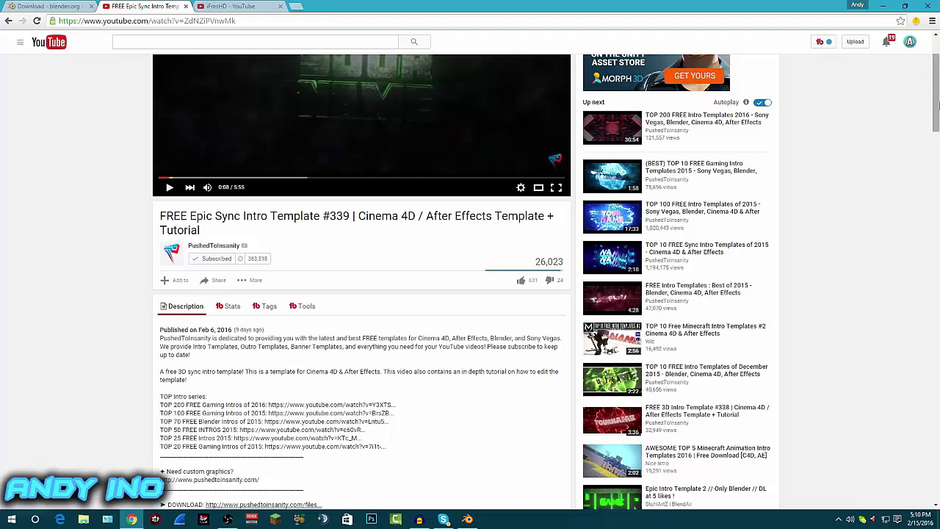
{"action": "scroll", "coordinate": [914, 77], "scroll_direction": "up", "scroll_amount": 2}
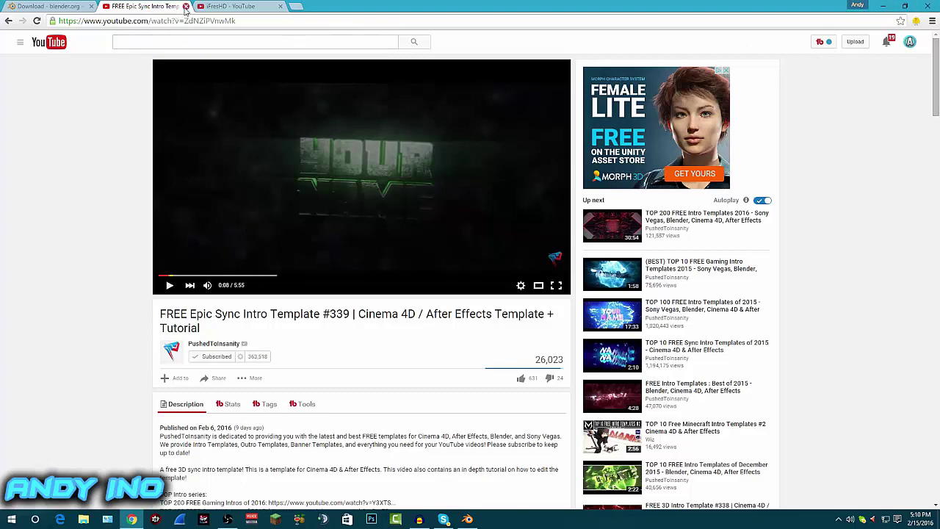
{"action": "scroll", "coordinate": [357, 380], "scroll_direction": "down", "scroll_amount": 2}
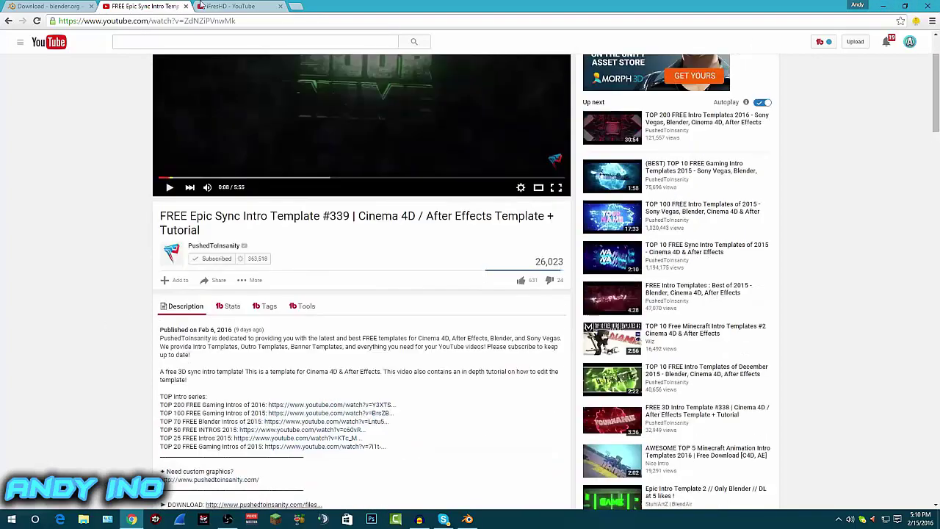
{"action": "left_click", "coordinate": [185, 6]}
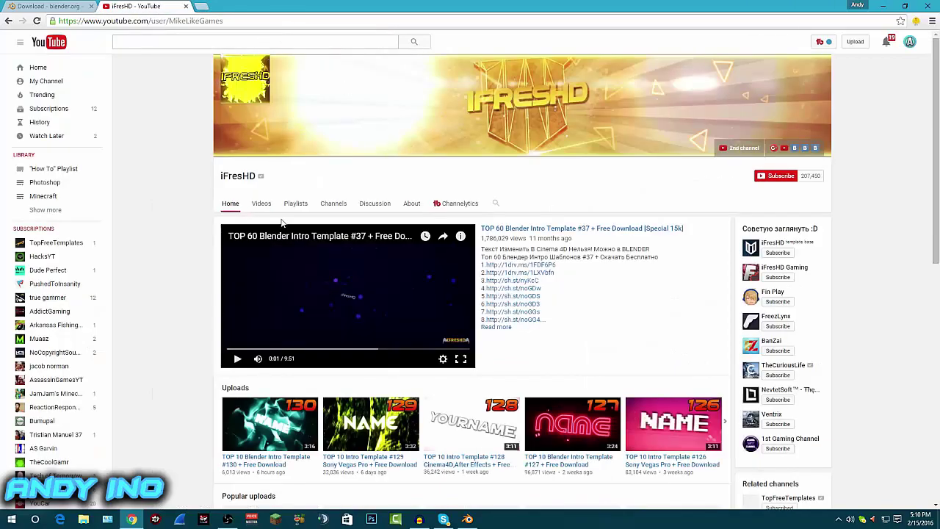
Step: Minimize Chrome, open the Intro project from the desktop in Blender, and preview the IntroExample video
{"action": "left_click", "coordinate": [884, 6]}
{"action": "double_click", "coordinate": [18, 97]}
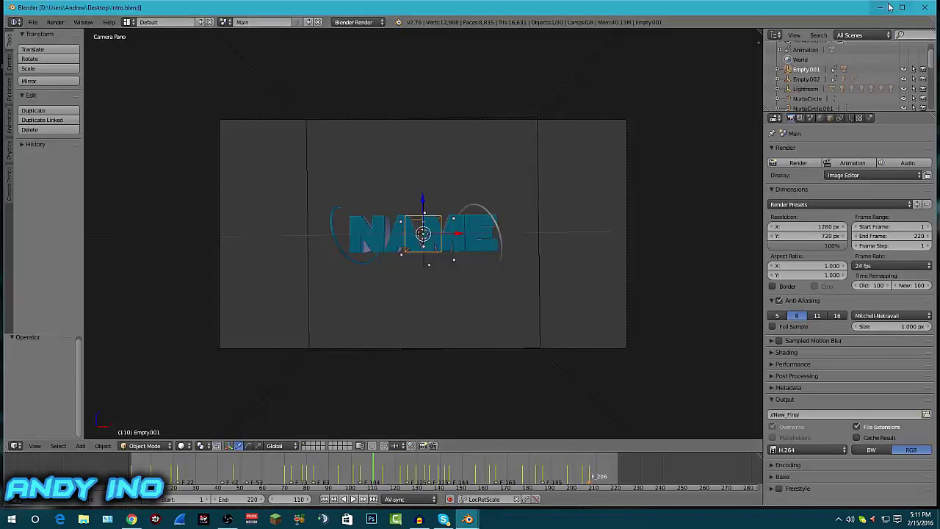
{"action": "left_click", "coordinate": [889, 6]}
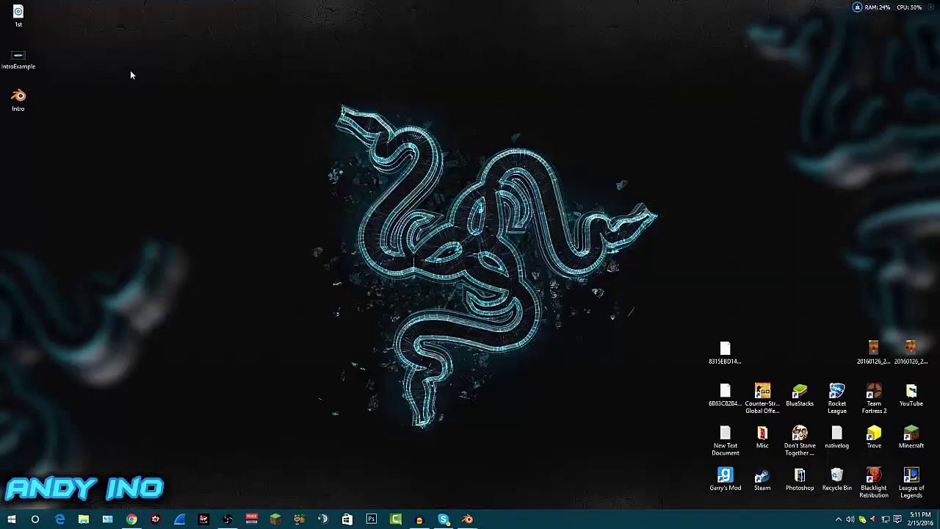
{"action": "double_click", "coordinate": [17, 57]}
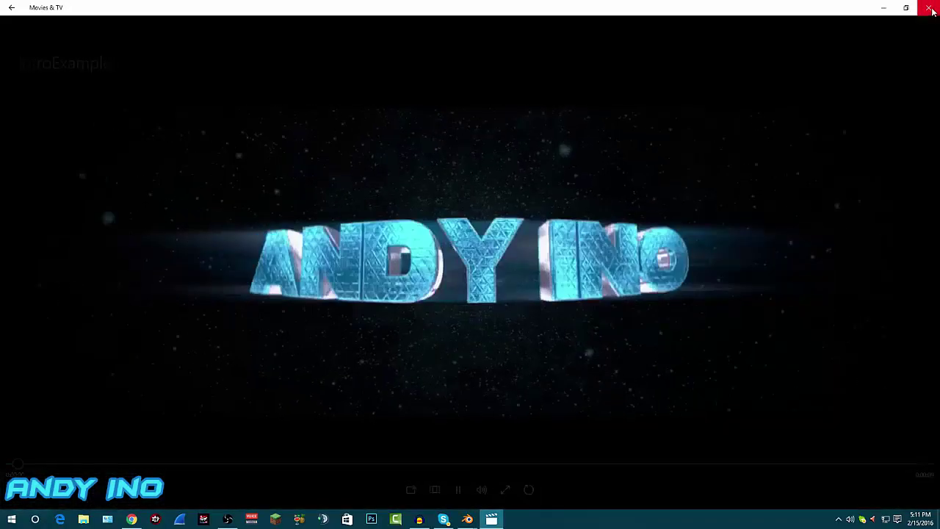
{"action": "left_click", "coordinate": [928, 8]}
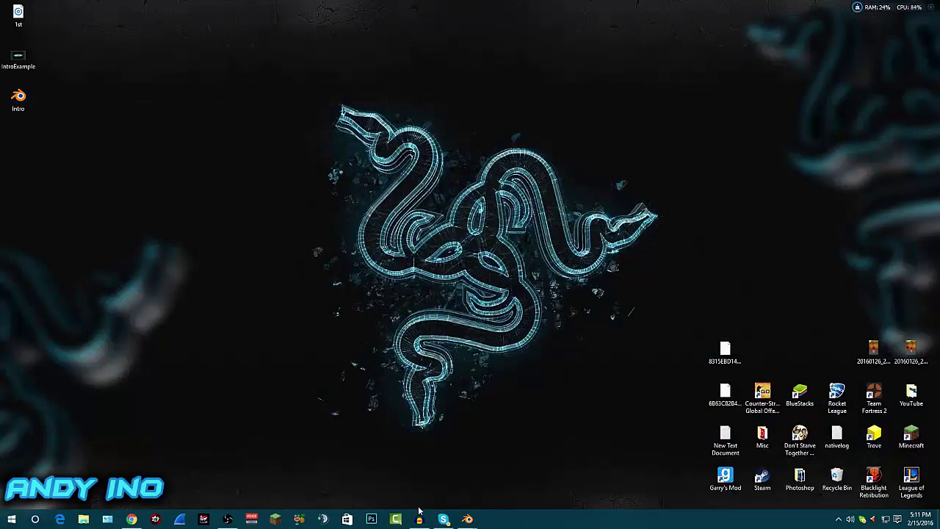
Step: Switch back to Blender with the Intro.blend project in view
{"action": "mouse_move", "coordinate": [467, 519]}
{"action": "left_click", "coordinate": [426, 483]}
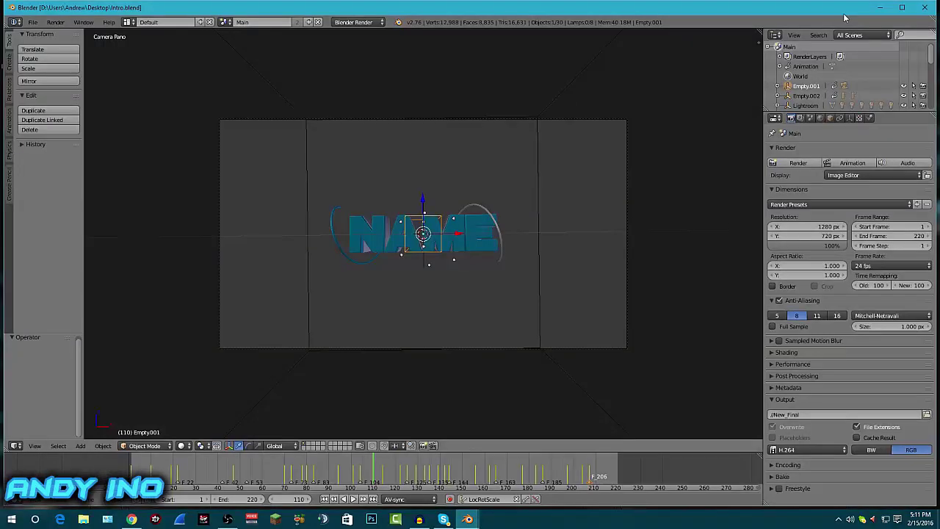
{"action": "left_click", "coordinate": [879, 8]}
{"action": "left_click", "coordinate": [468, 519]}
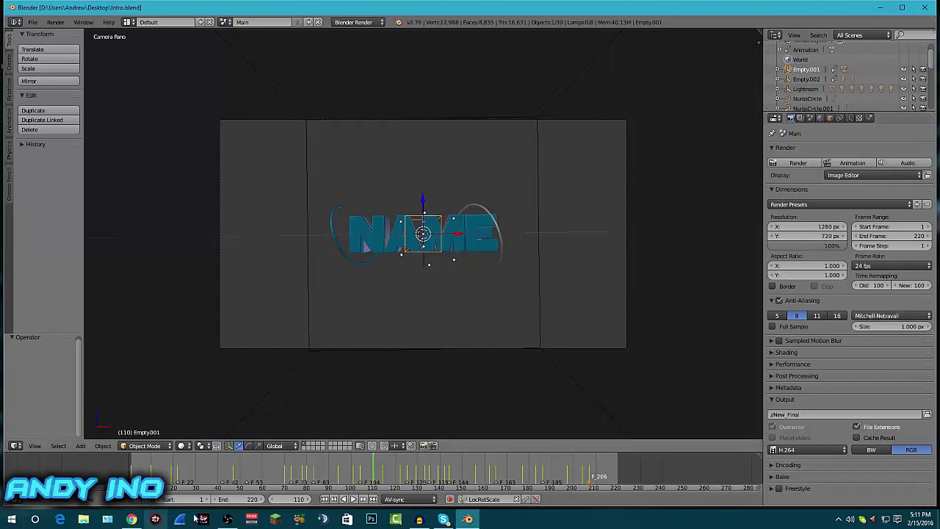
Step: Replace the placeholder word NAME in the blue front text object with the intro owner's title and name
{"action": "right_click", "coordinate": [377, 243]}
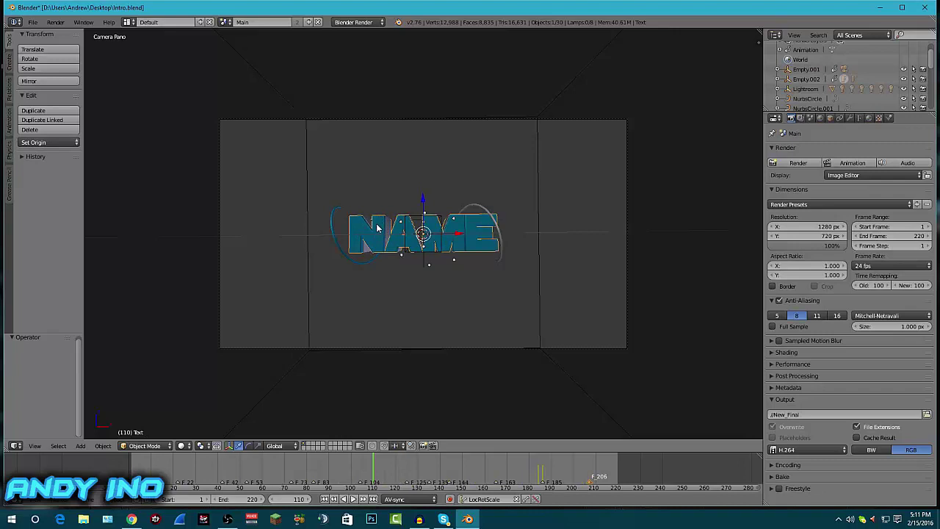
{"action": "key", "text": "Tab"}
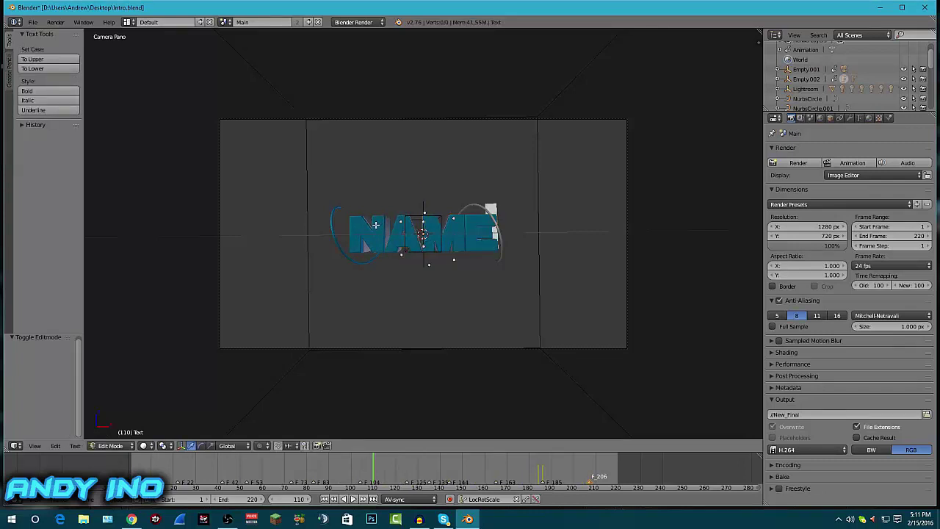
{"action": "key", "text": "BackSpace"}
{"action": "key", "text": "BackSpace"}
{"action": "key", "text": "BackSpace"}
{"action": "key", "text": "BackSpace"}
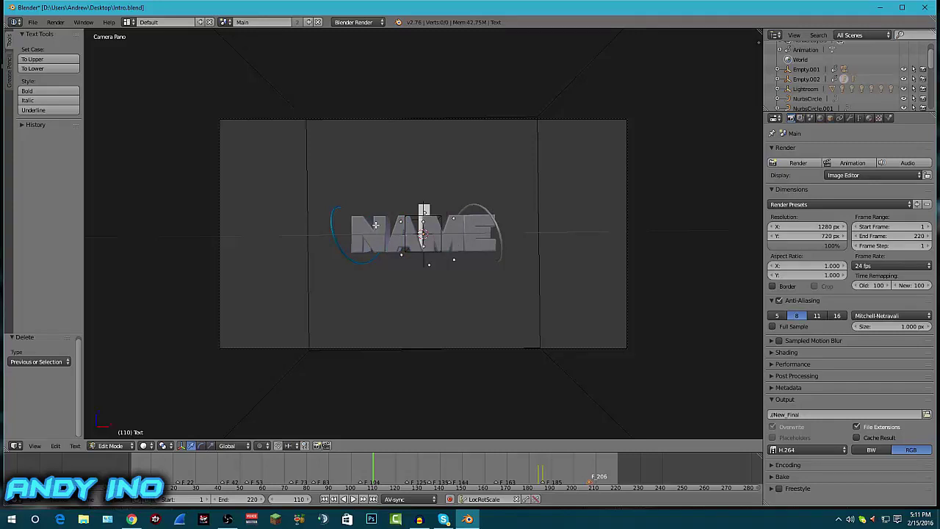
{"action": "type", "text": "AN"}
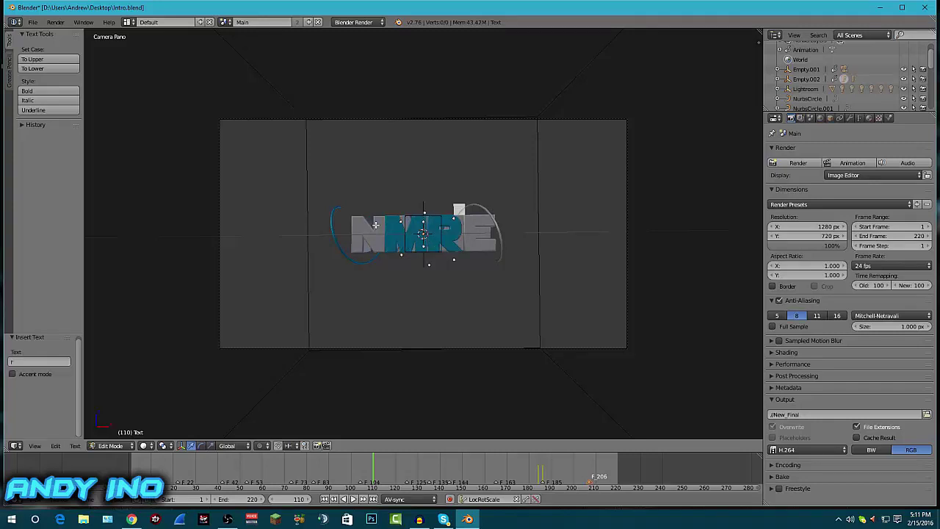
{"action": "type", "text": "Y"}
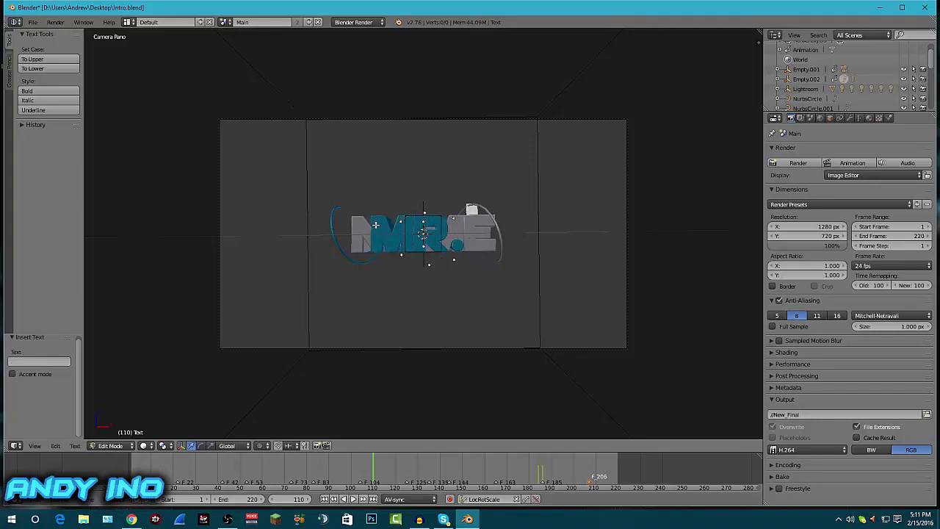
{"action": "type", "text": "RAIG"}
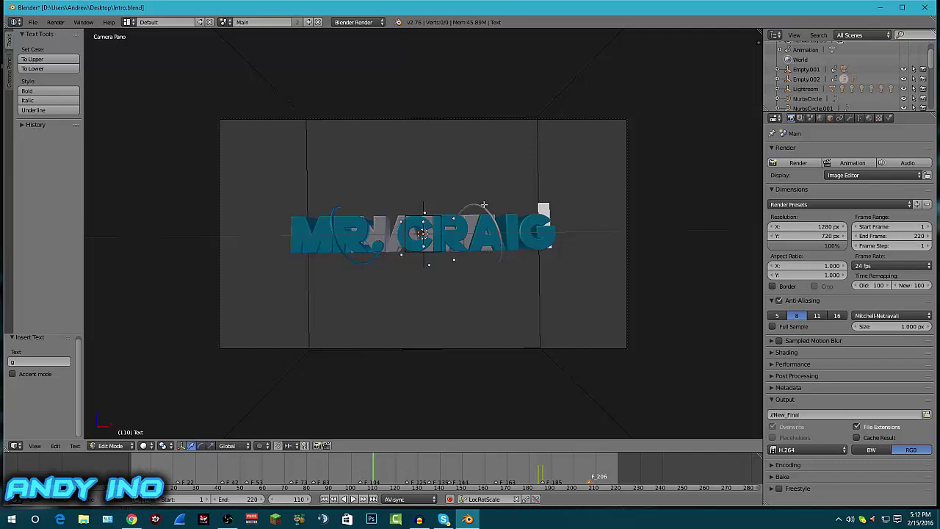
{"action": "key", "text": "Tab"}
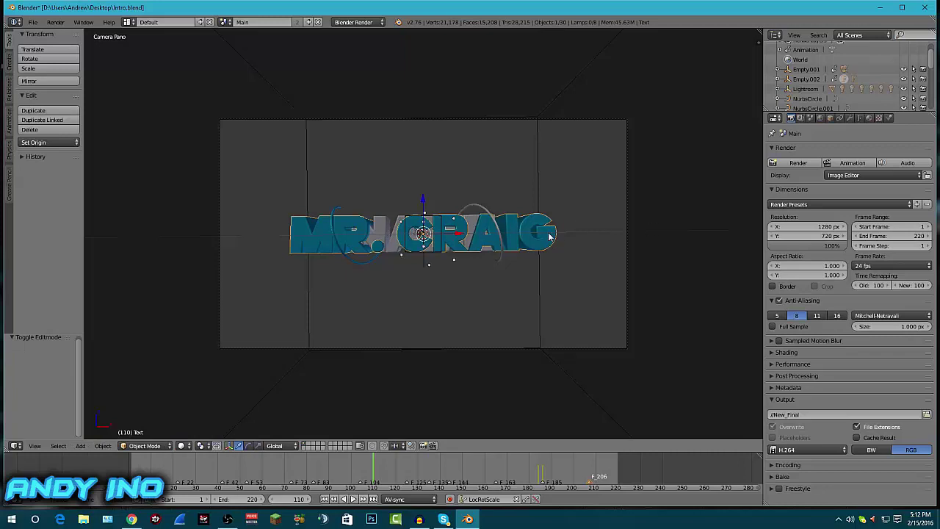
Step: Replace the placeholder in the grey text object behind the blue one with the same title and name
{"action": "right_click", "coordinate": [380, 227]}
{"action": "key", "text": "Tab"}
{"action": "key", "text": "BackSpace"}
{"action": "key", "text": "BackSpace"}
{"action": "key", "text": "BackSpace"}
{"action": "key", "text": "BackSpace"}
{"action": "key", "text": "BackSpace"}
{"action": "key", "text": "BackSpace"}
{"action": "key", "text": "BackSpace"}
{"action": "key", "text": "BackSpace"}
{"action": "type", "text": "r"}
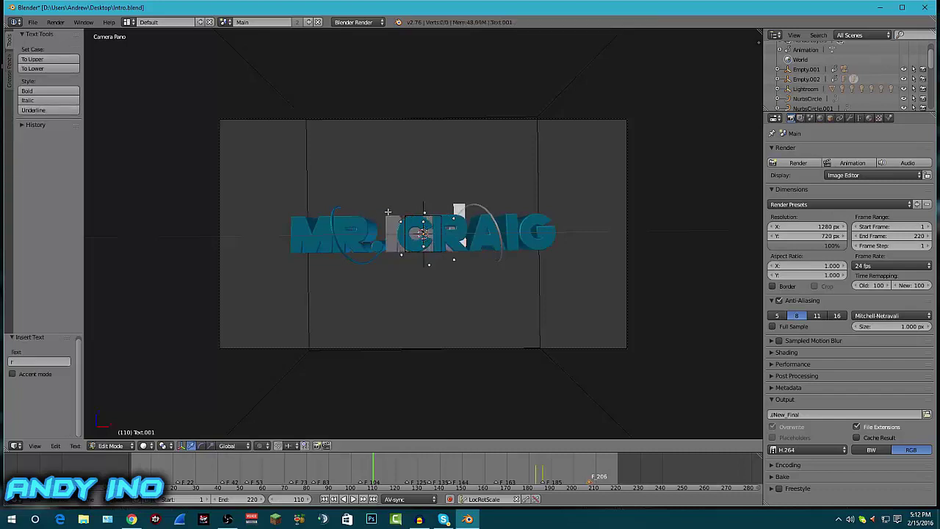
{"action": "type", "text": "aig"}
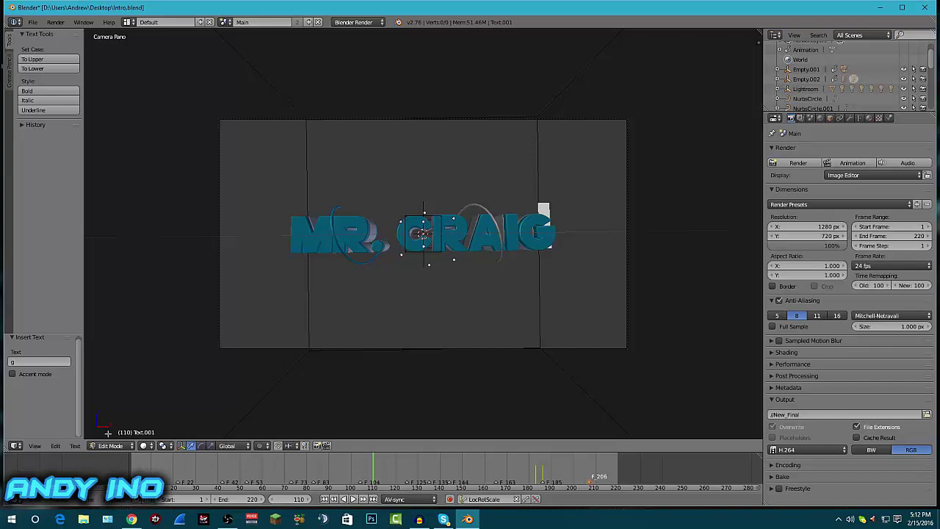
{"action": "key", "text": "Tab"}
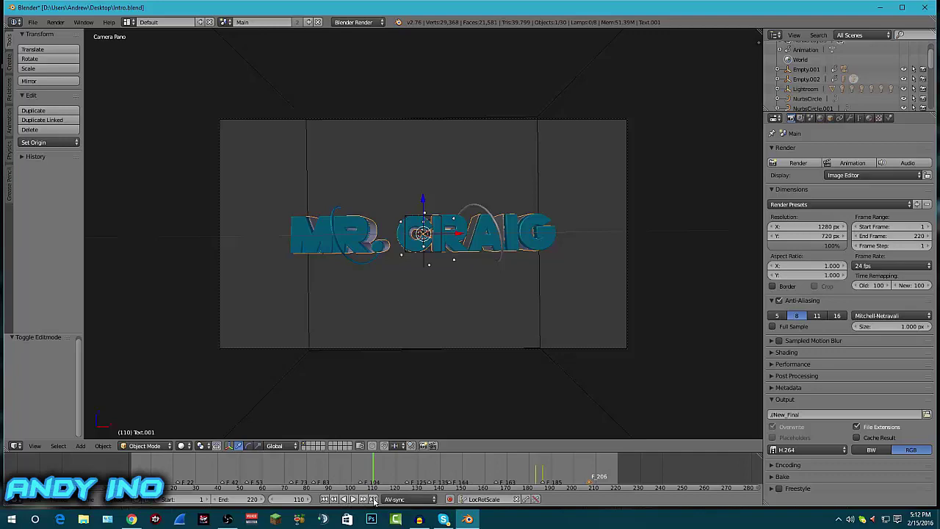
Step: Play the intro animation from the beginning of the timeline to check the new text, and stop playback
{"action": "left_click", "coordinate": [353, 500]}
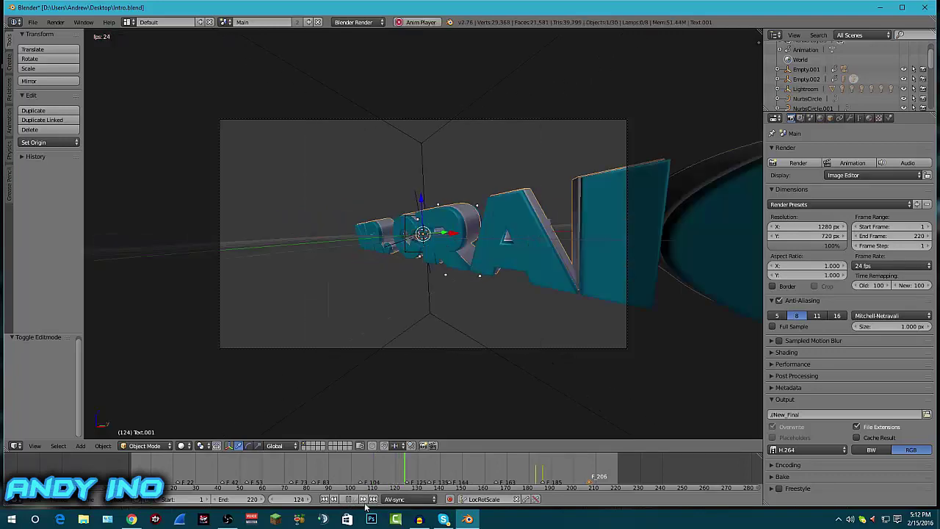
{"action": "left_click", "coordinate": [473, 476]}
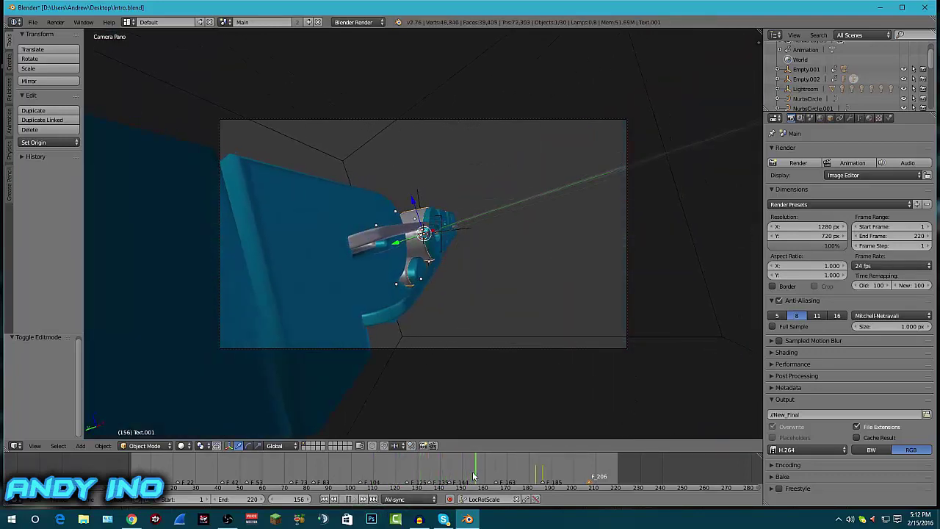
{"action": "left_click_drag", "start_coordinate": [474, 476], "coordinate": [134, 471]}
{"action": "left_click", "coordinate": [353, 499]}
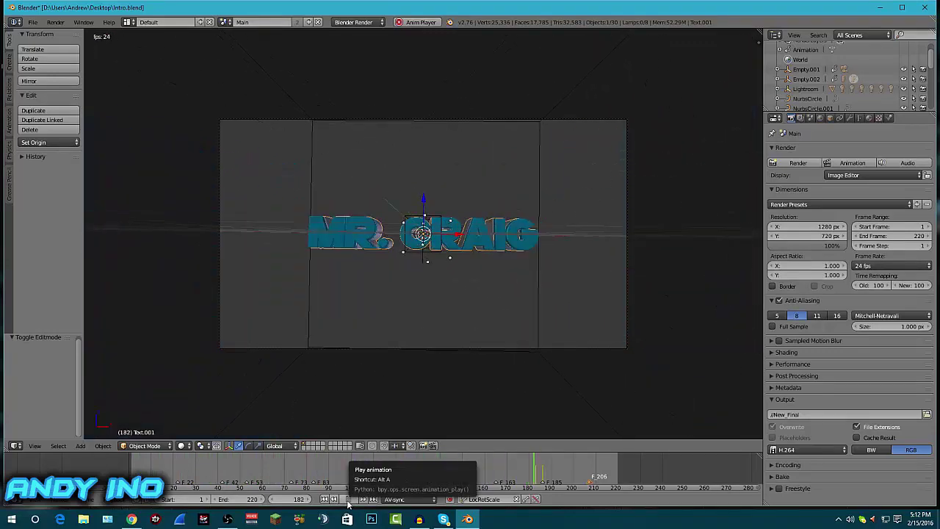
{"action": "left_click", "coordinate": [348, 499]}
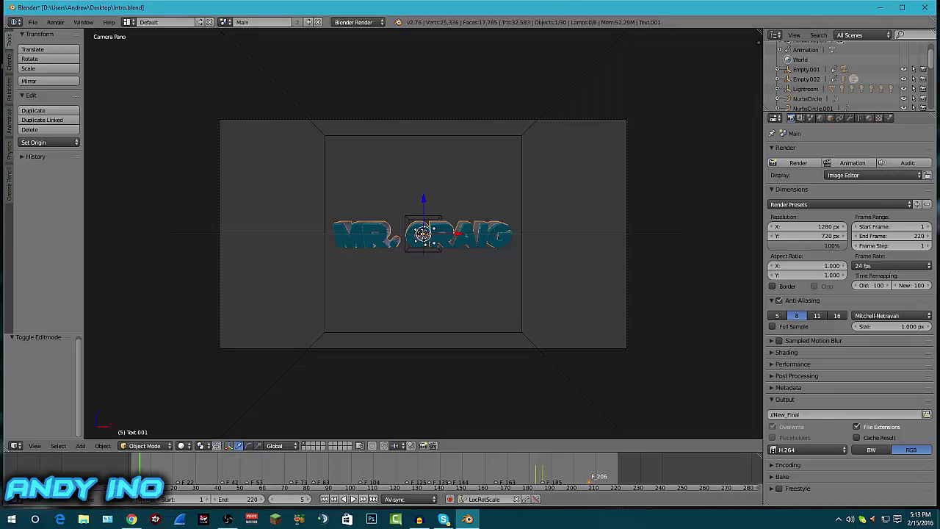
Step: Scrub the animation from frame 0 to frame 218 to review the full length of the intro
{"action": "double_click", "coordinate": [526, 13]}
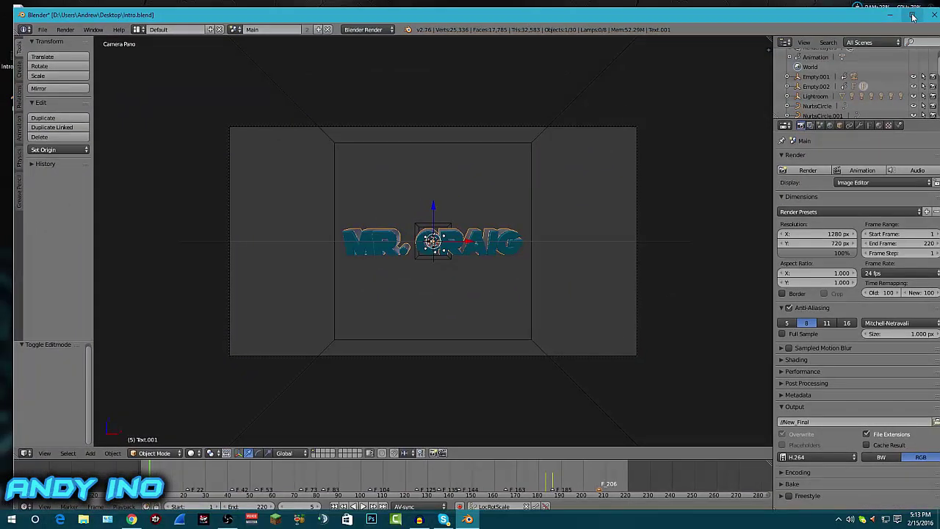
{"action": "double_click", "coordinate": [815, 14]}
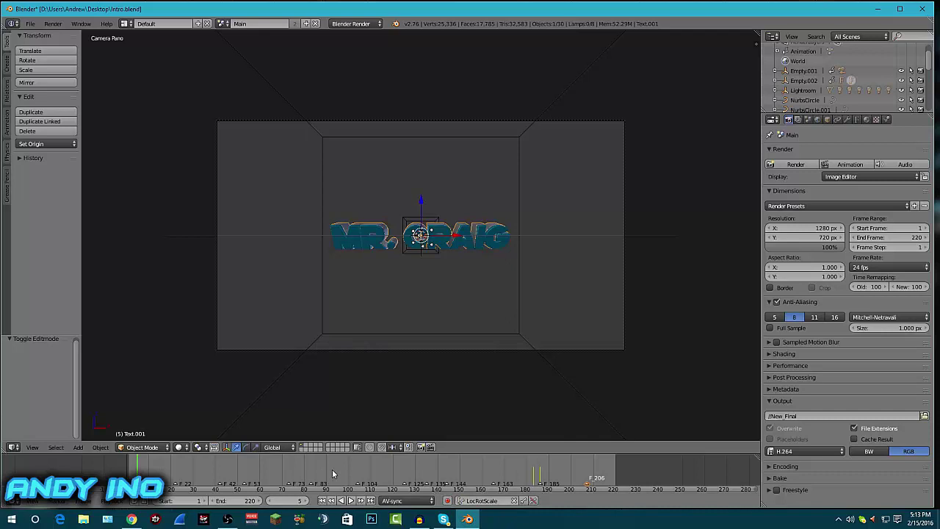
{"action": "left_click_drag", "start_coordinate": [136, 467], "coordinate": [125, 465]}
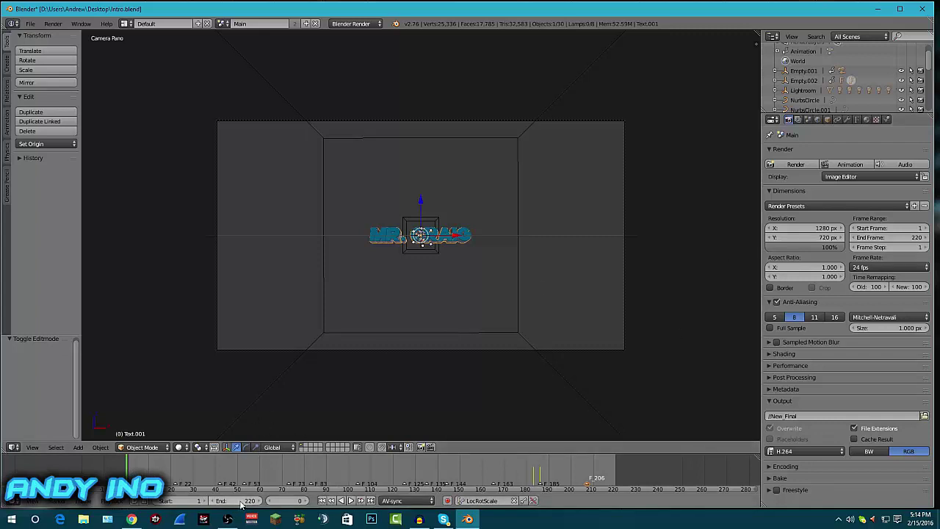
{"action": "key", "text": "alt+a"}
{"action": "left_click_drag", "start_coordinate": [129, 471], "coordinate": [137, 472]}
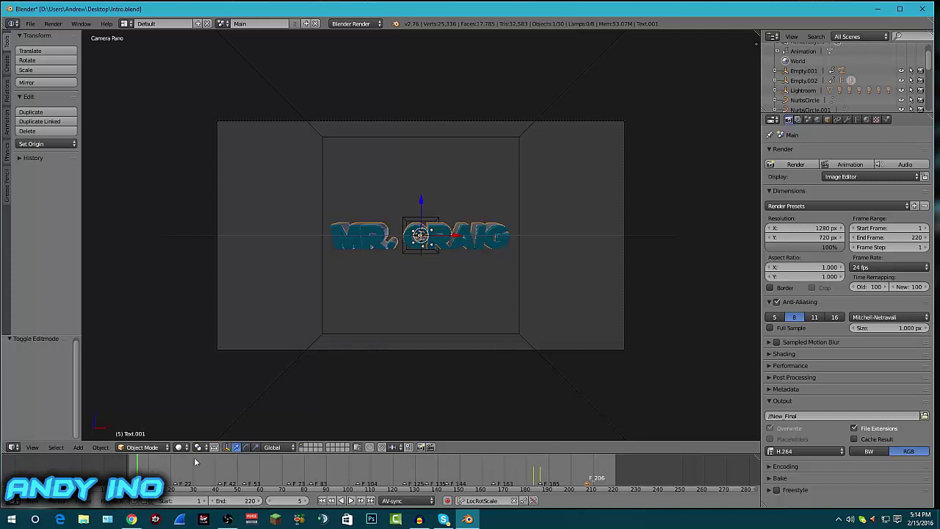
{"action": "left_click_drag", "start_coordinate": [137, 472], "coordinate": [610, 484]}
{"action": "key", "text": "alt+a"}
{"action": "key", "text": "alt+a"}
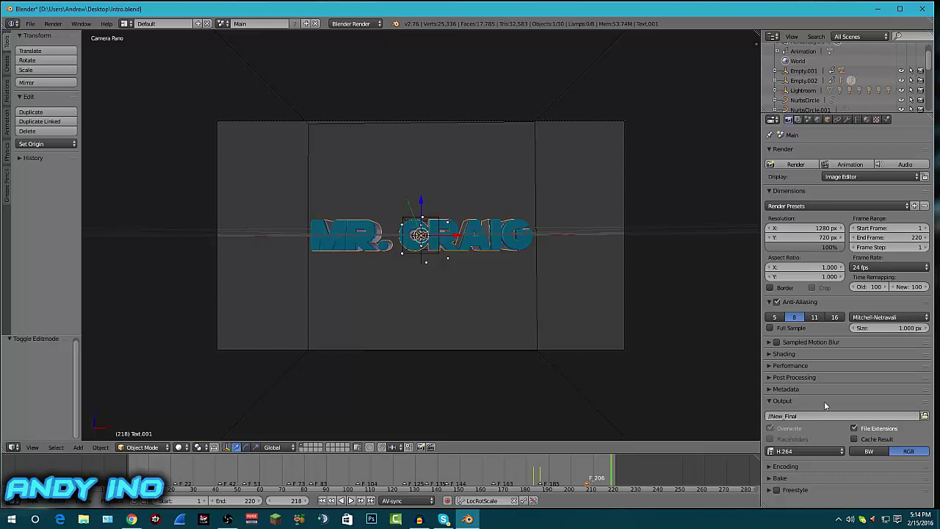
Step: Browse the render output location for New_Final in the Desktop folder and return to the scene without changing it
{"action": "left_click", "coordinate": [918, 415]}
{"action": "left_click", "coordinate": [924, 417]}
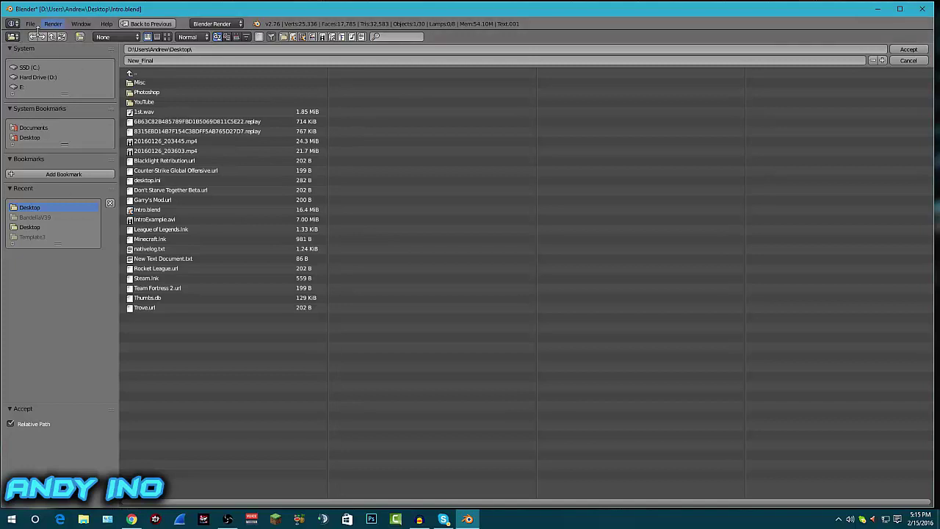
{"action": "left_click", "coordinate": [151, 23]}
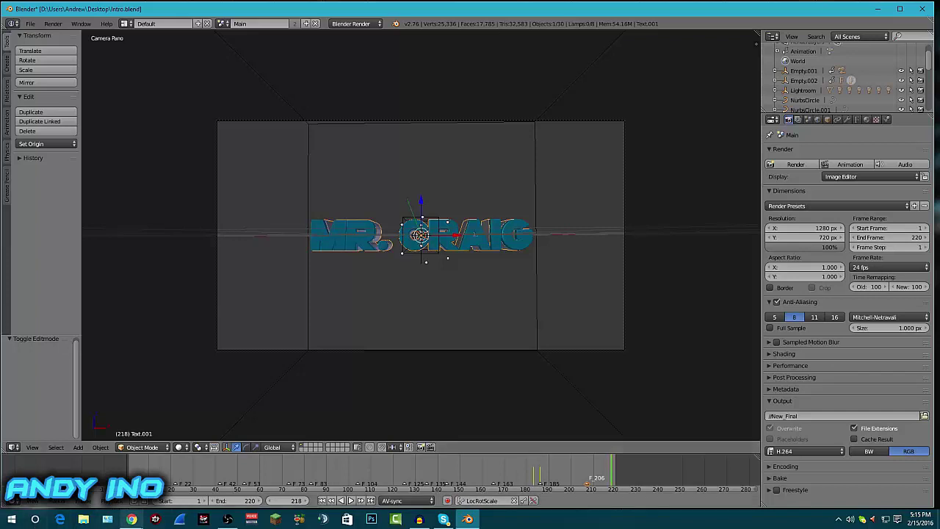
Step: Switch to the Chrome browser, search YouTube for pushedtoinsanity, and open the PushedToInsanity channel page
{"action": "left_click", "coordinate": [132, 520]}
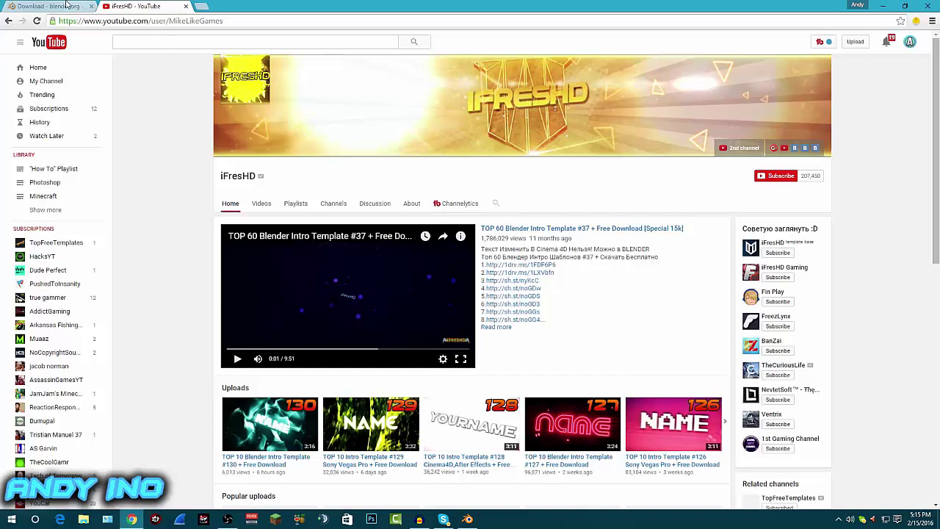
{"action": "left_click", "coordinate": [205, 38]}
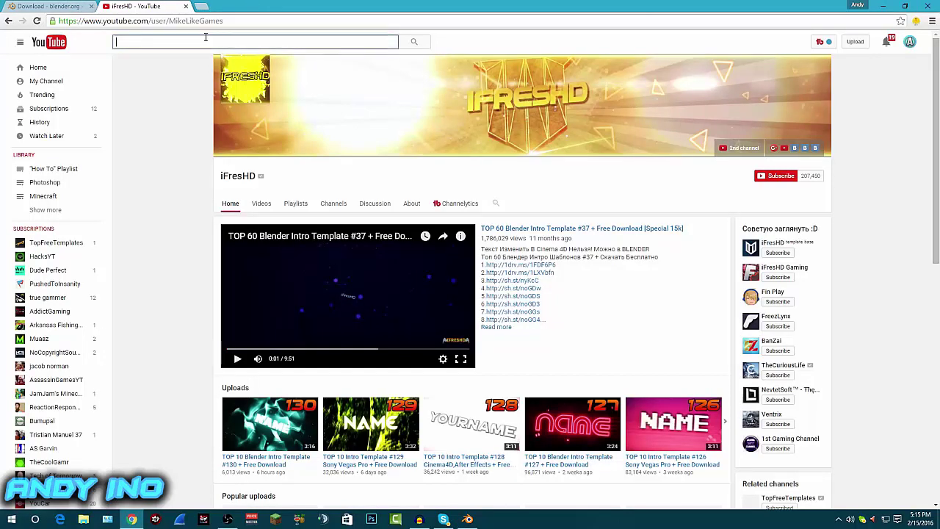
{"action": "type", "text": "pusht"}
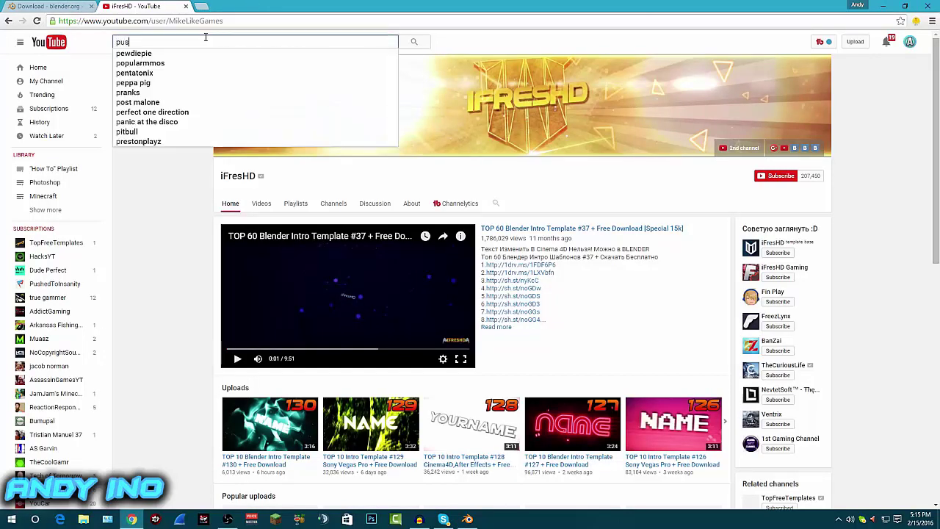
{"action": "key", "text": "BackSpace"}
{"action": "type", "text": "edt"}
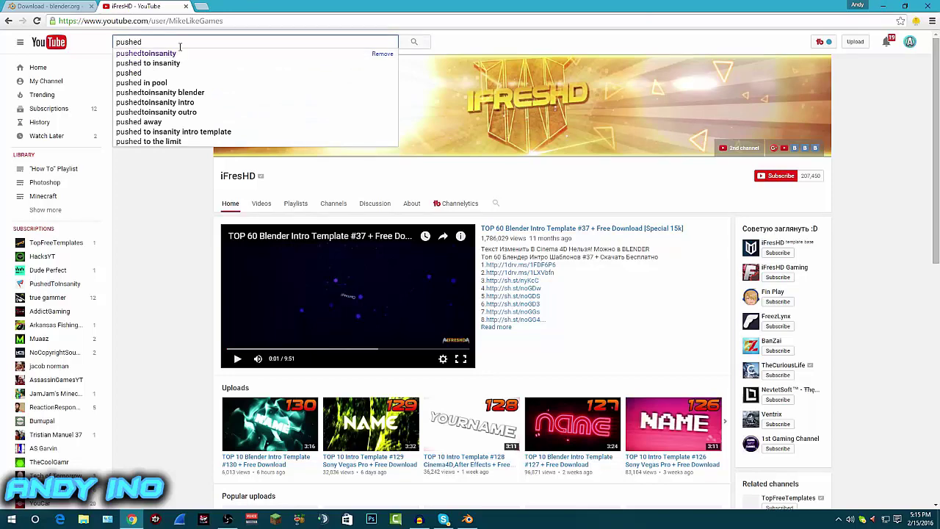
{"action": "left_click", "coordinate": [177, 53]}
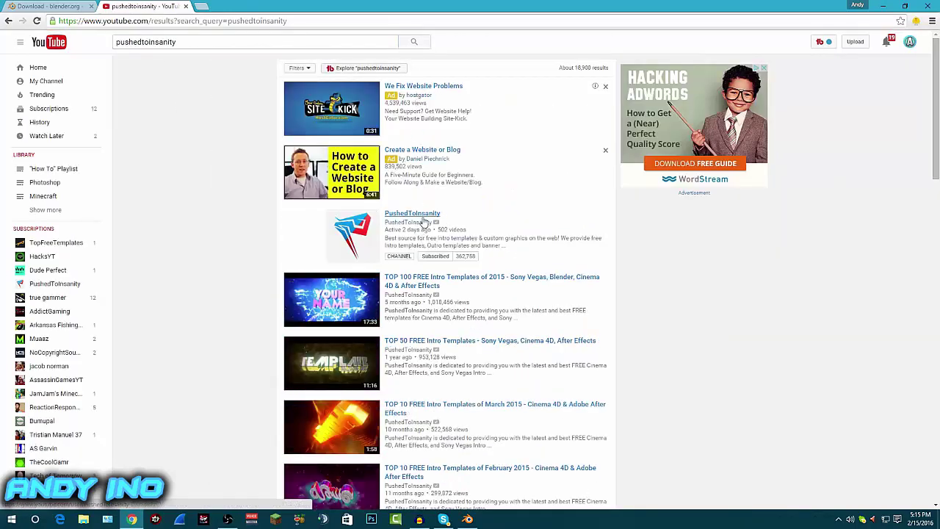
{"action": "left_click", "coordinate": [424, 215]}
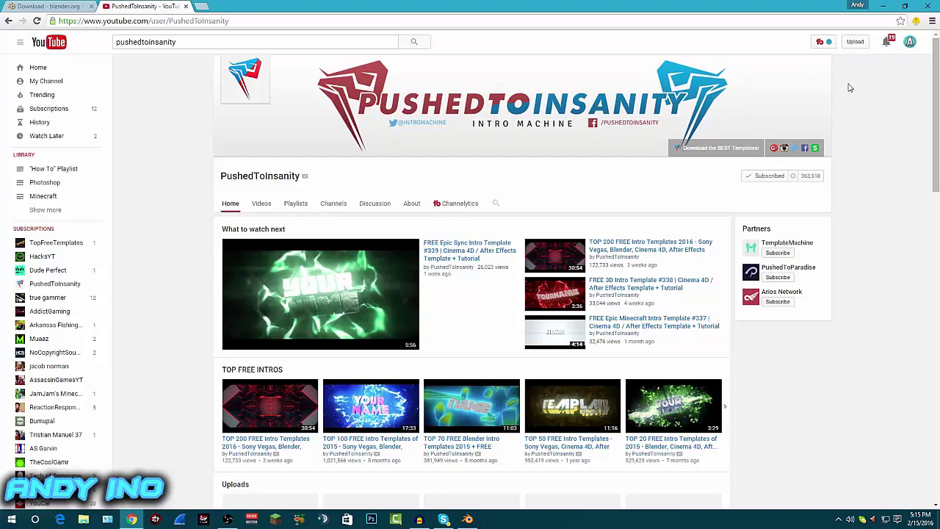
Step: Bring up the blender.org download page, and minimize the browser to return to the intro scene in Blender
{"action": "left_click", "coordinate": [42, 6]}
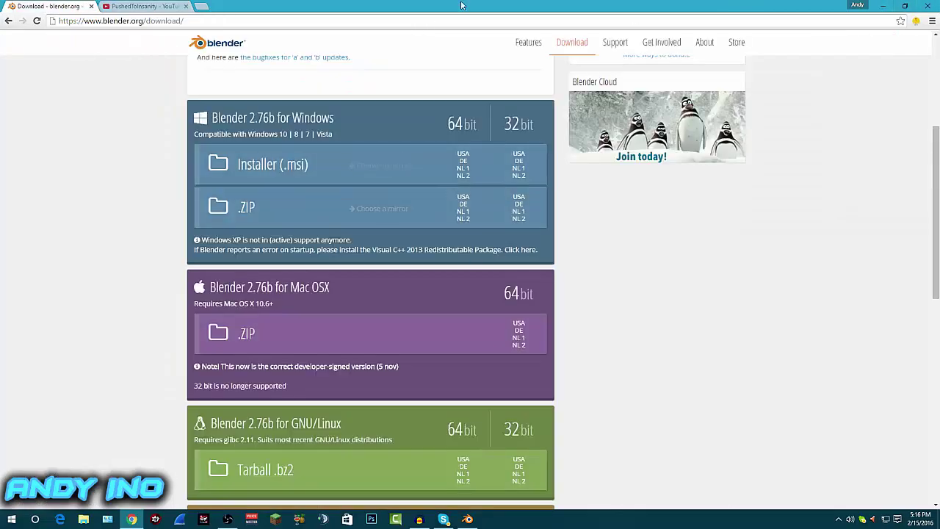
{"action": "left_click", "coordinate": [883, 6]}
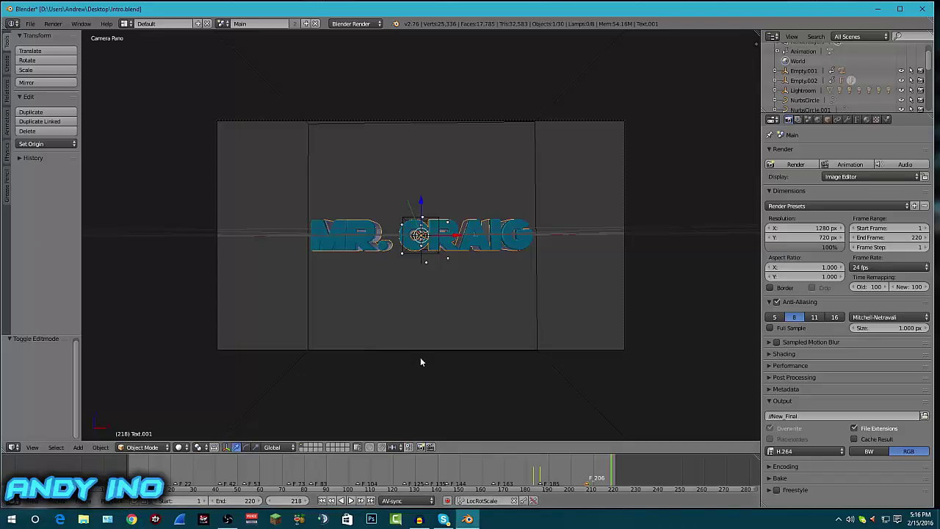